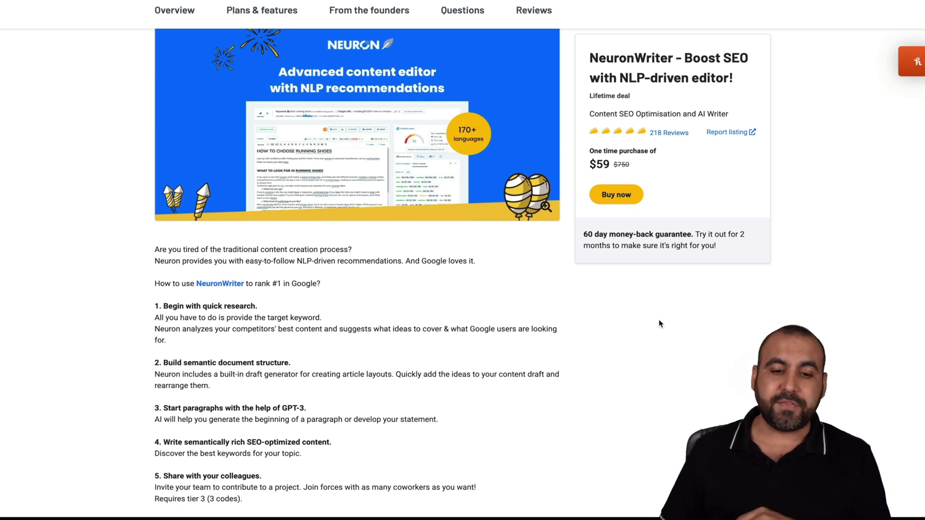
# Scroll the AppSumo NeuronWriter deal page down to its Plans & features section
pyautogui.scroll(-10, 660, 324)
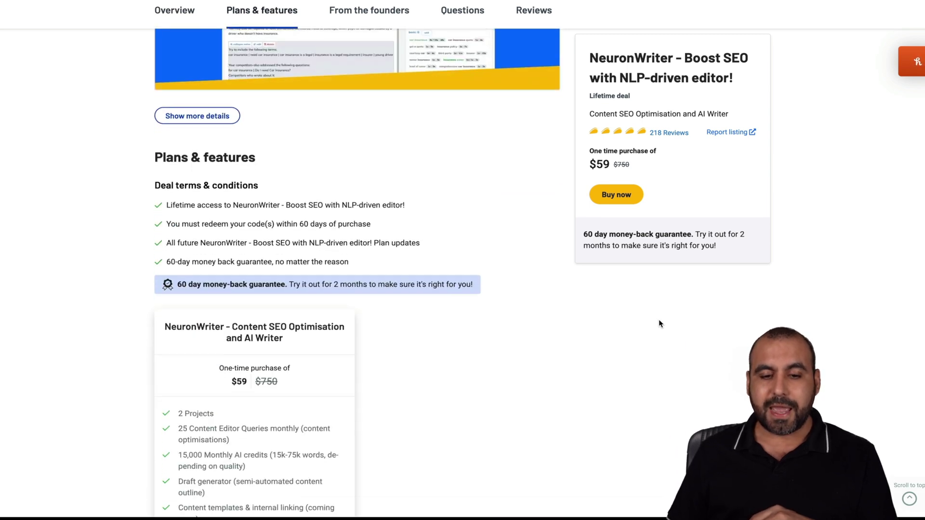
pyautogui.scroll(-4, 659, 324)
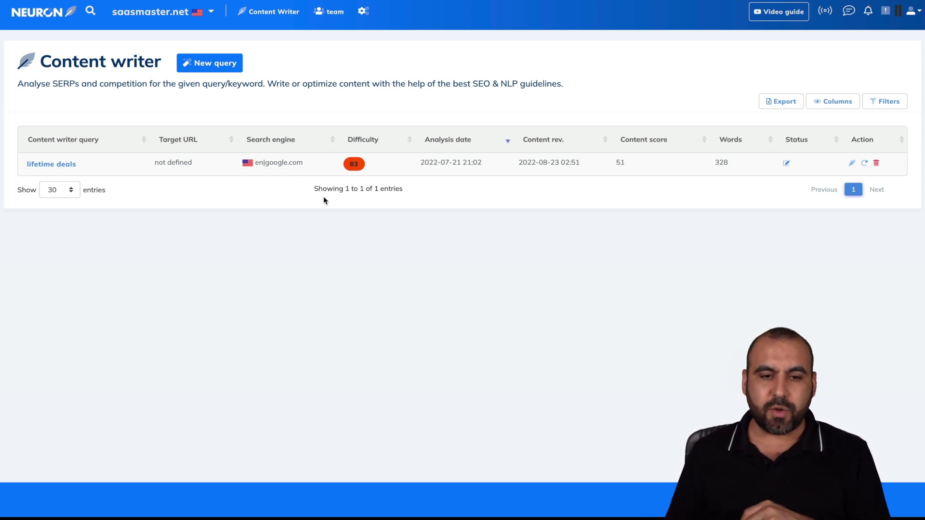
# Start a new content writer query for the keyword 'Best WordPress Plugins'
pyautogui.click(229, 66)
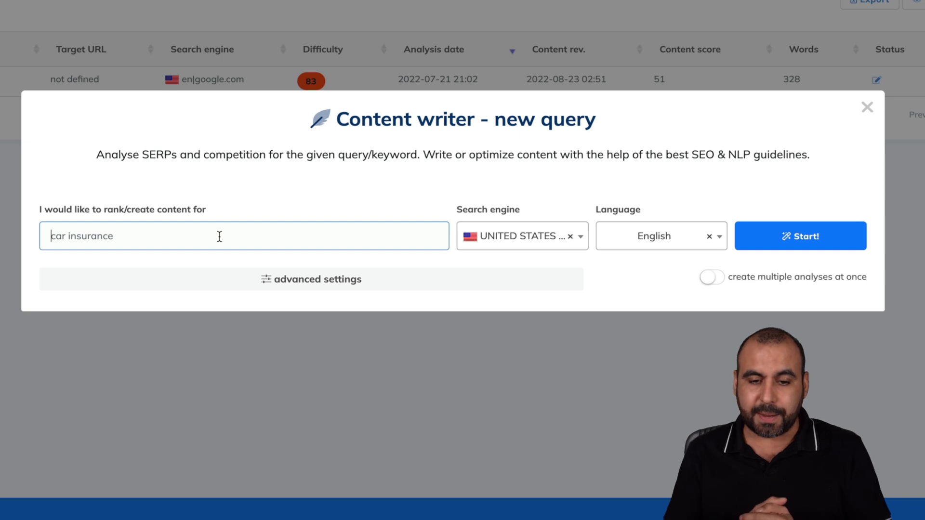
pyautogui.write('We')
pyautogui.press('BackSpace')
pyautogui.press('BackSpace')
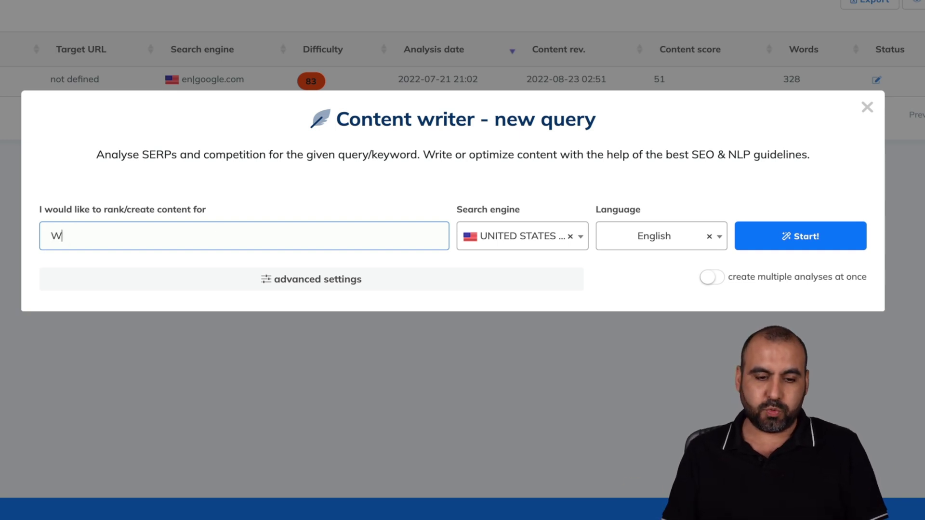
pyautogui.write('Best WordPress ')
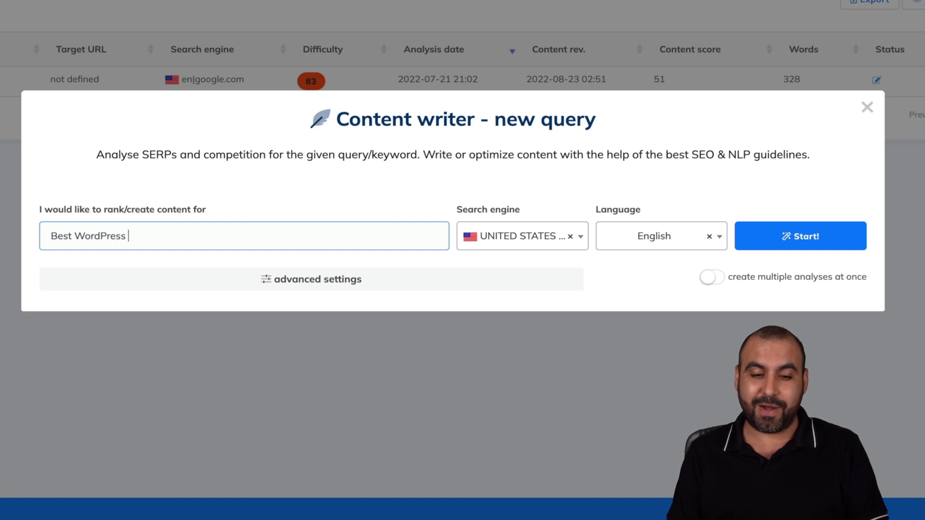
pyautogui.write('Plugins')
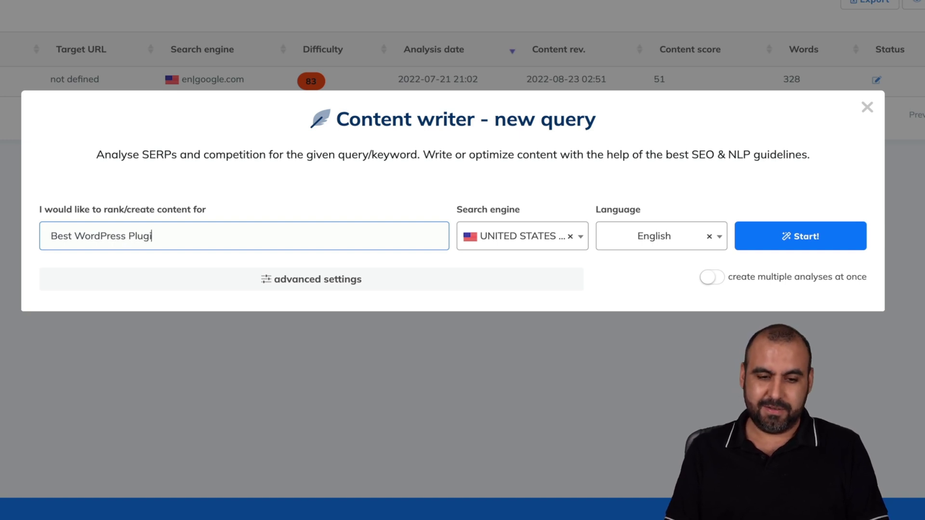
# Keep US Google as search engine and English as language, revealing advanced settings
pyautogui.click(537, 241)
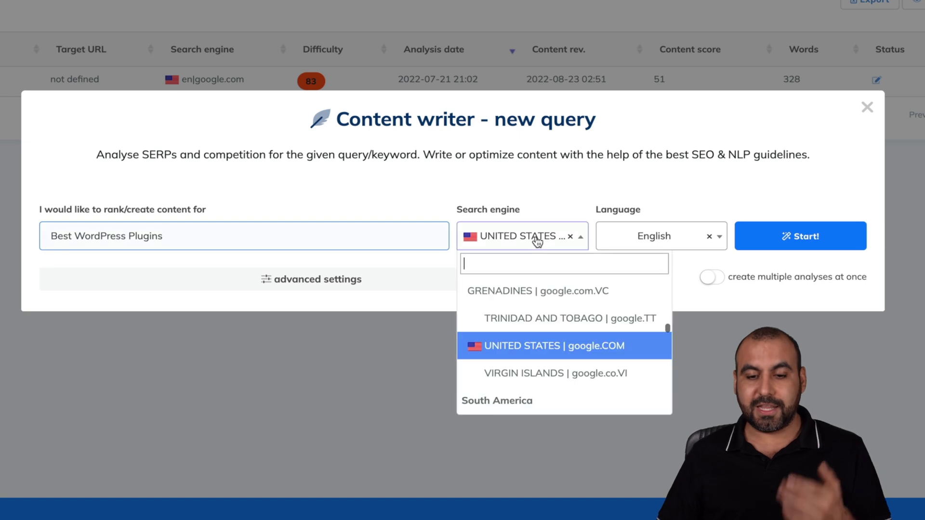
pyautogui.scroll(-15, 535, 314)
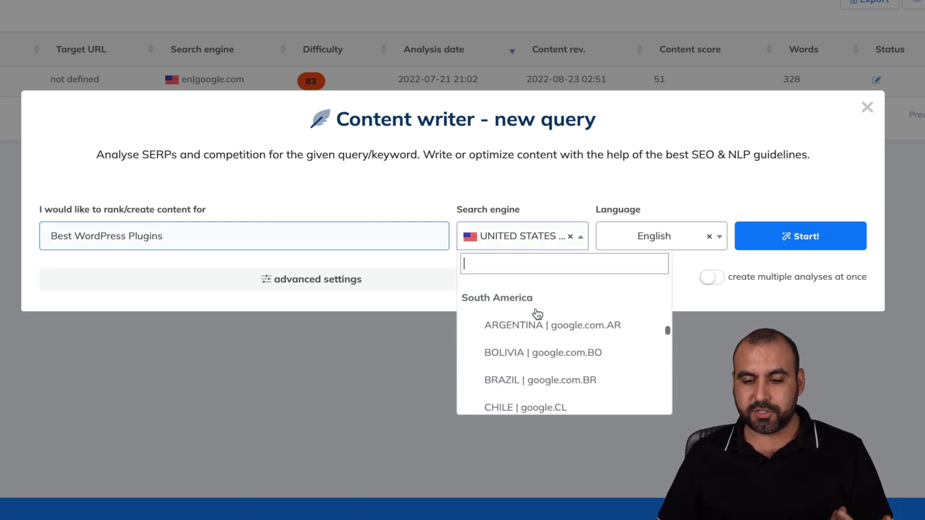
pyautogui.scroll(-2, 537, 314)
pyautogui.click(434, 285)
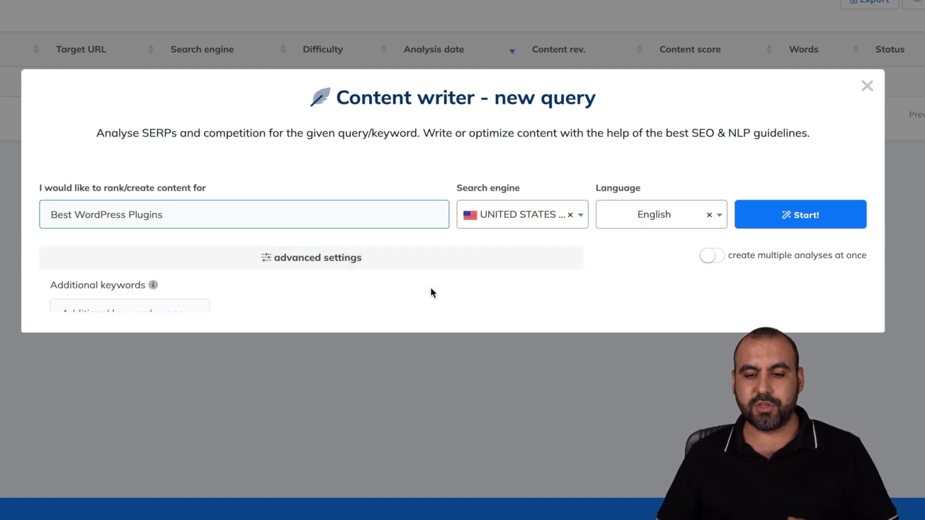
pyautogui.click(651, 151)
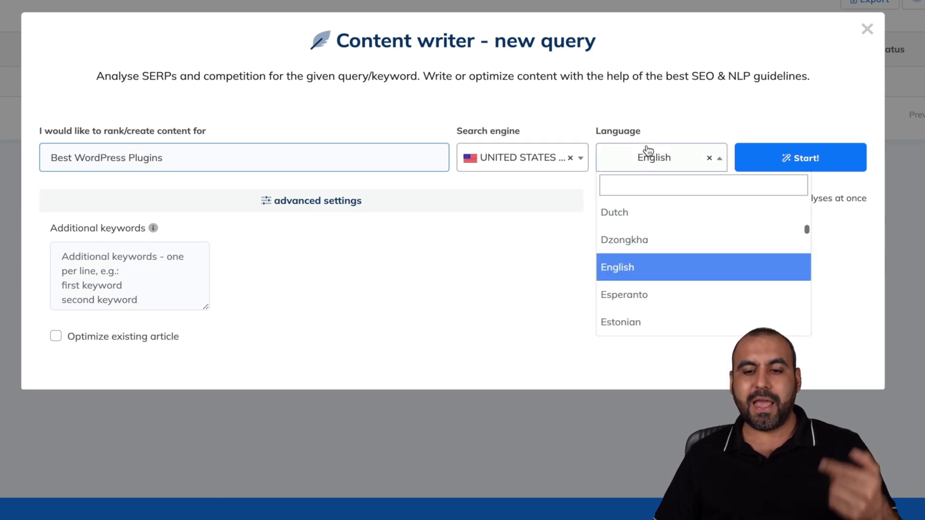
pyautogui.scroll(-8, 653, 253)
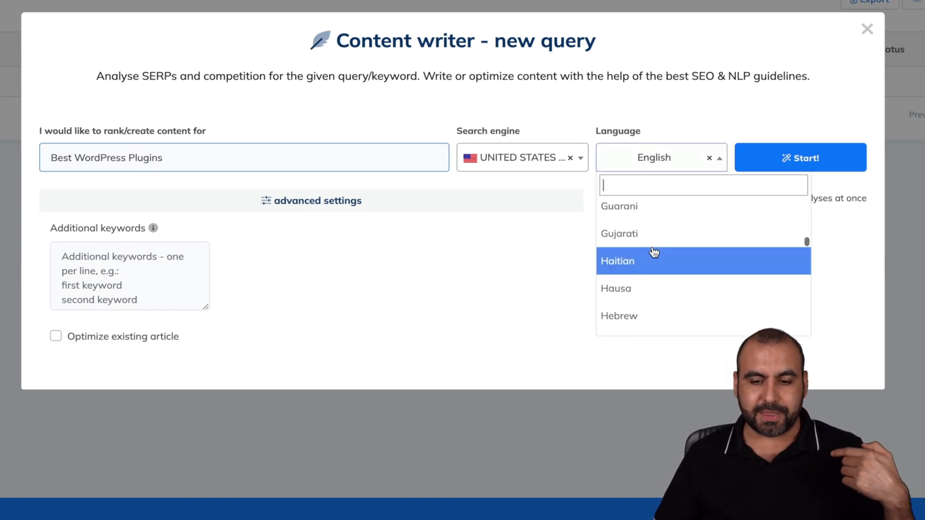
pyautogui.scroll(-15, 653, 252)
pyautogui.click(407, 334)
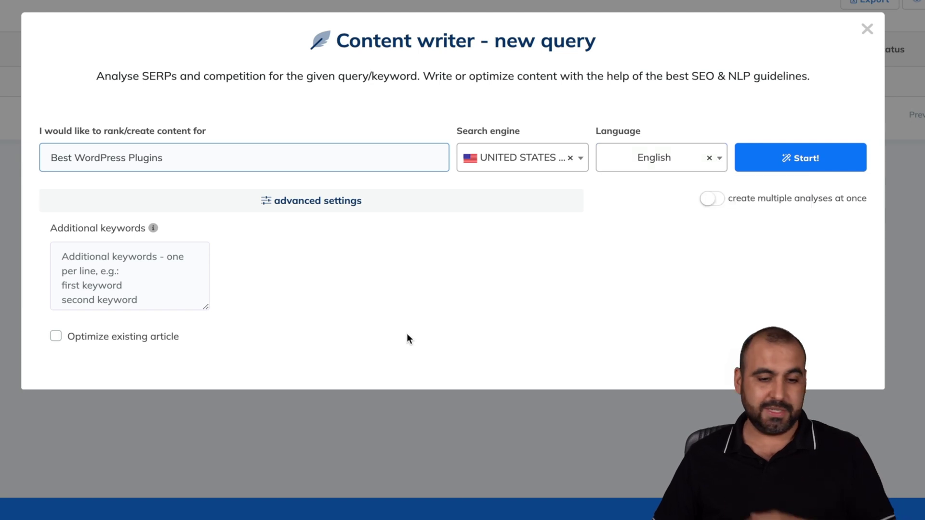
# Add extra plugin keywords such as WProcket, SeoPress and BunnyCDN, then run the analysis
pyautogui.click(94, 258)
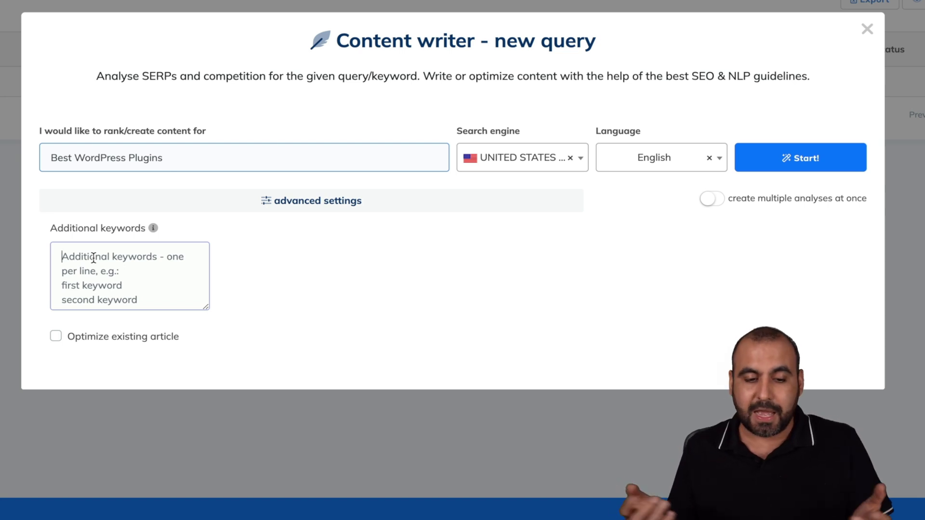
pyautogui.write('WProcket')
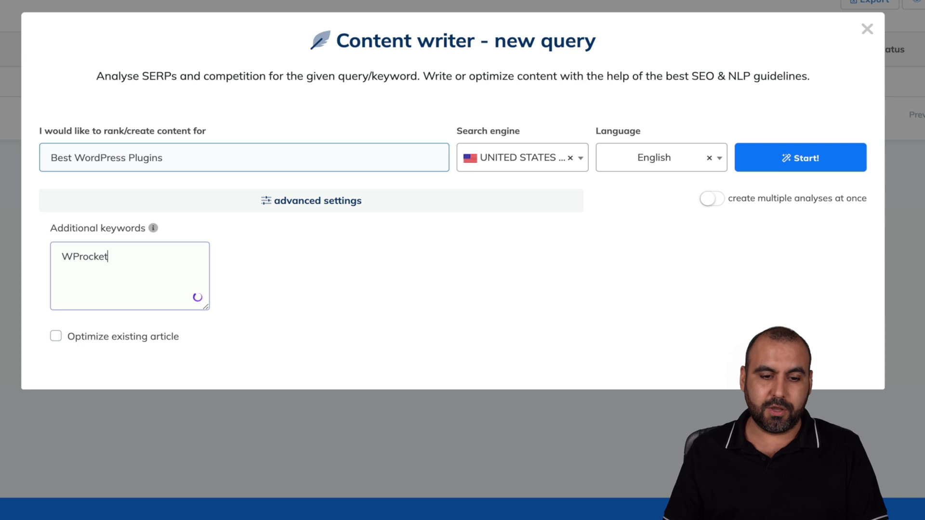
pyautogui.press('Return')
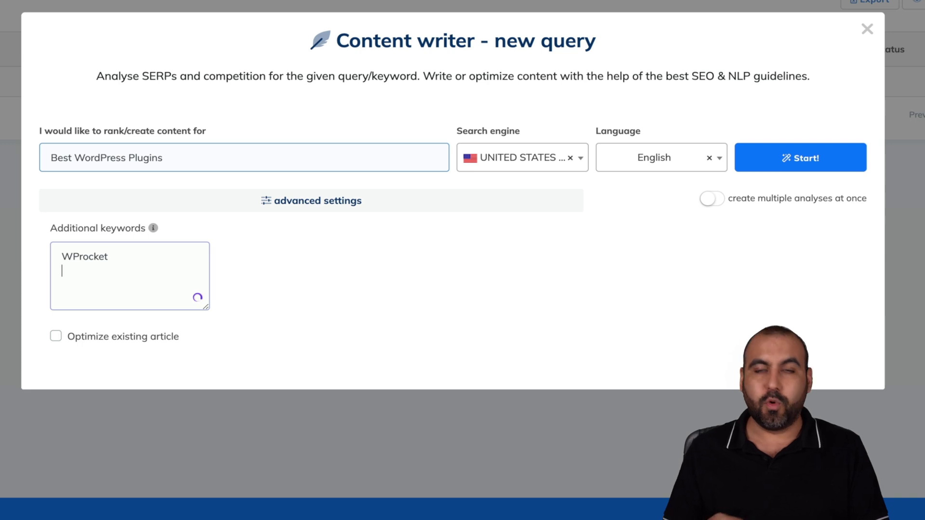
pyautogui.write('SeoPress BunnyCDN All in One SEO')
pyautogui.scroll(-2, 138, 289)
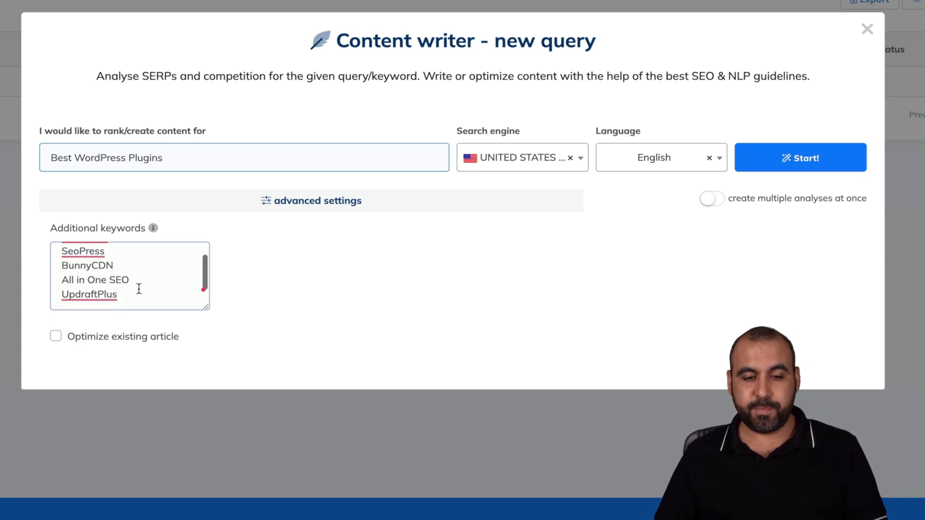
pyautogui.scroll(2, 139, 289)
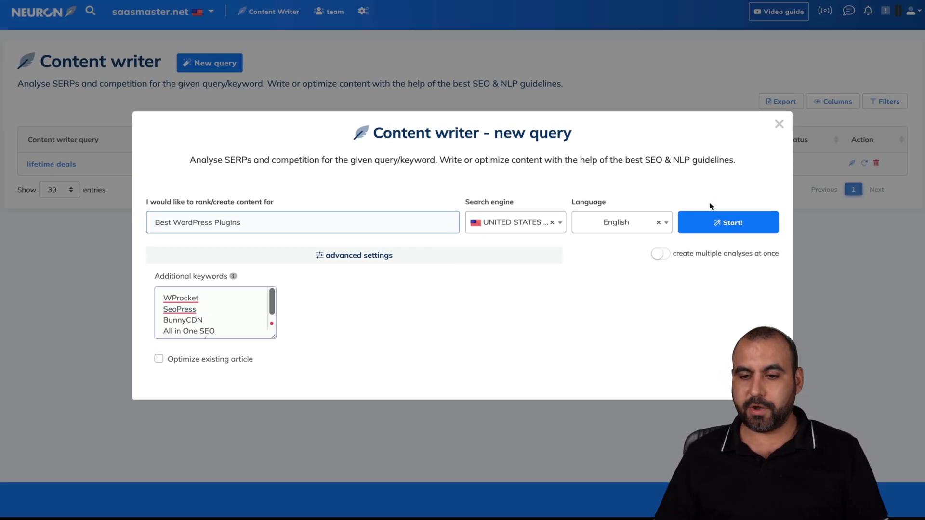
pyautogui.click(712, 221)
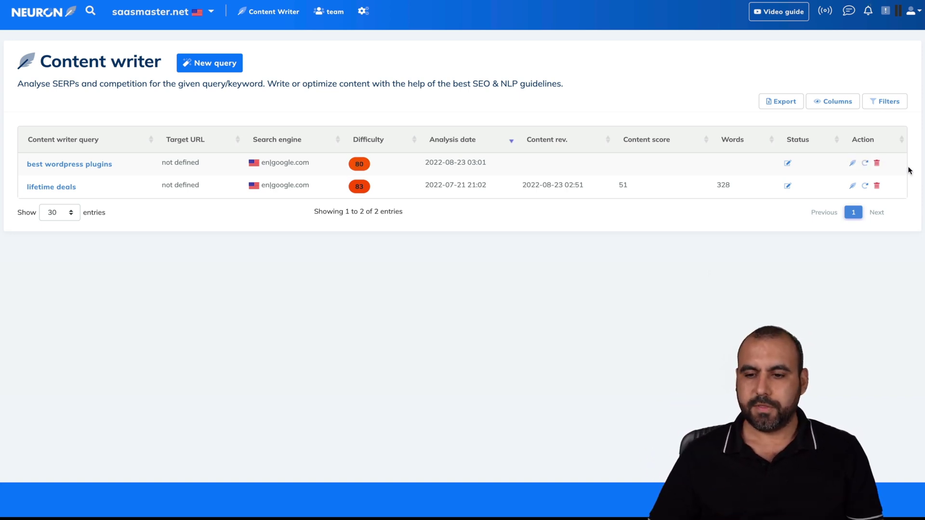
# Open the query's competitor table, exclude the rank 9 TechRadar page, and generate guidelines
pyautogui.click(852, 164)
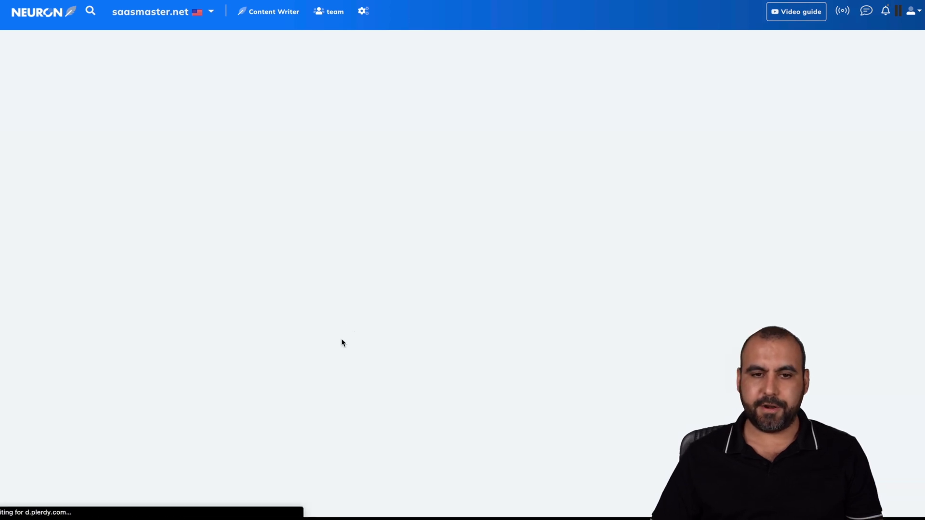
pyautogui.scroll(-5, 452, 166)
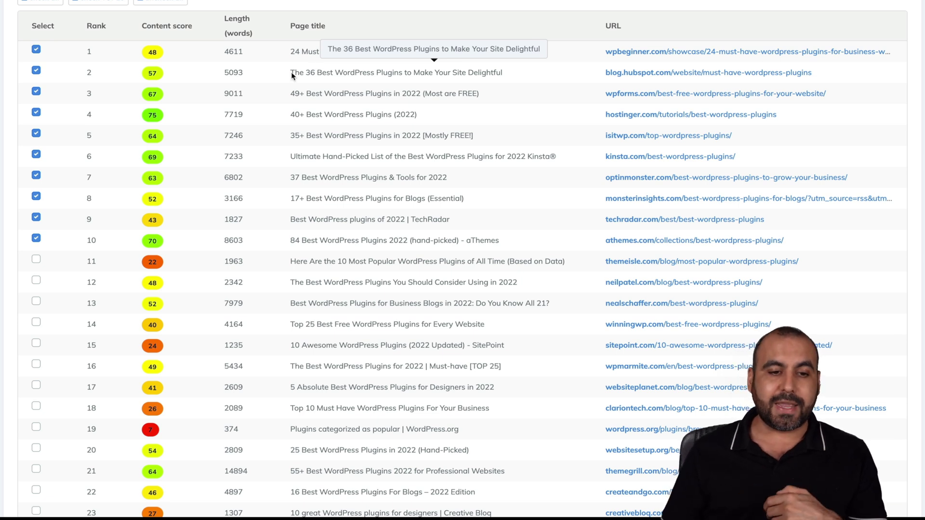
pyautogui.click(36, 134)
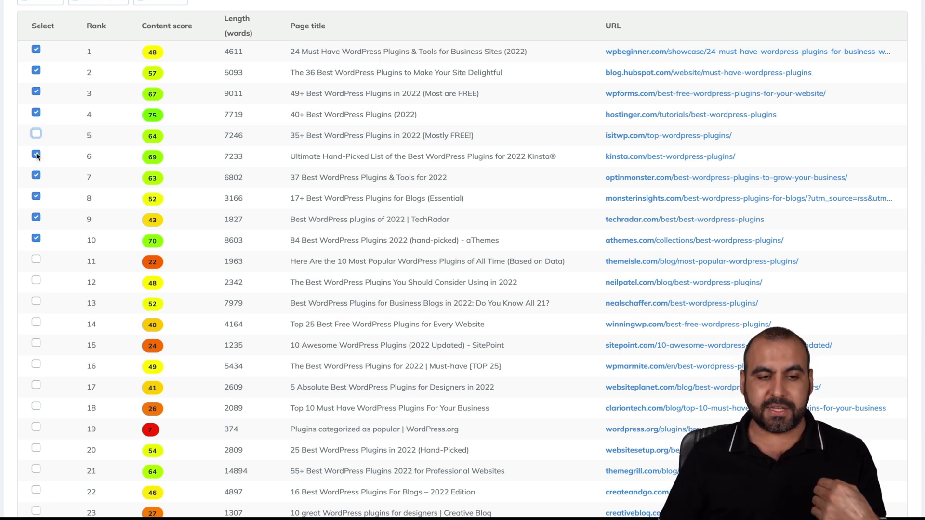
pyautogui.click(36, 134)
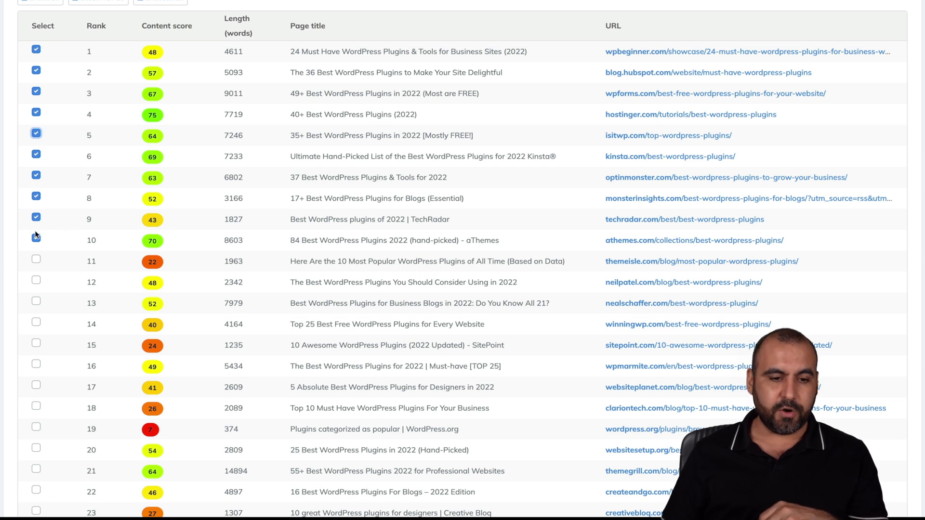
pyautogui.click(37, 218)
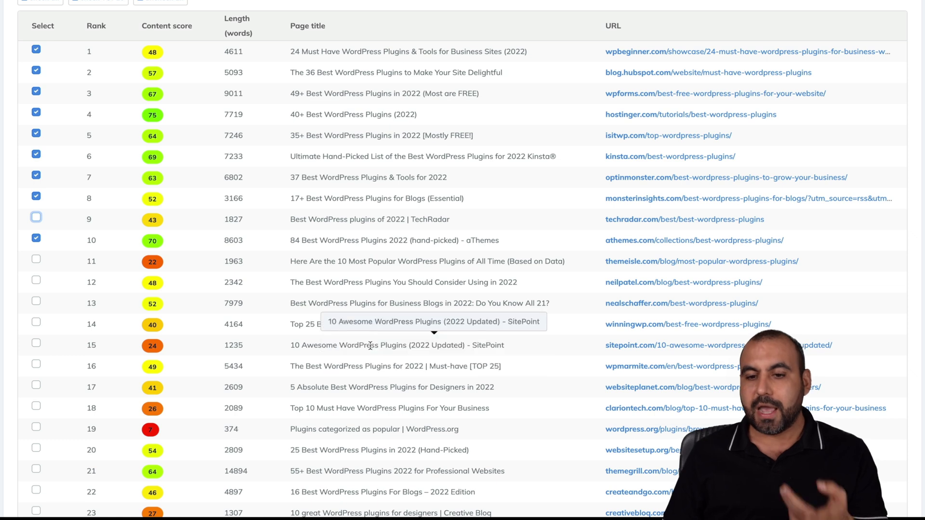
pyautogui.scroll(1, 464, 265)
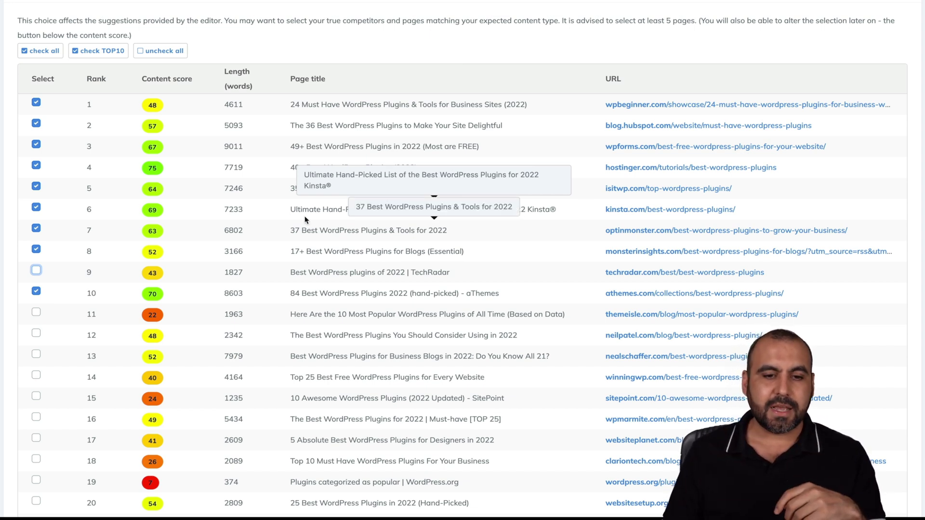
pyautogui.scroll(3, 333, 299)
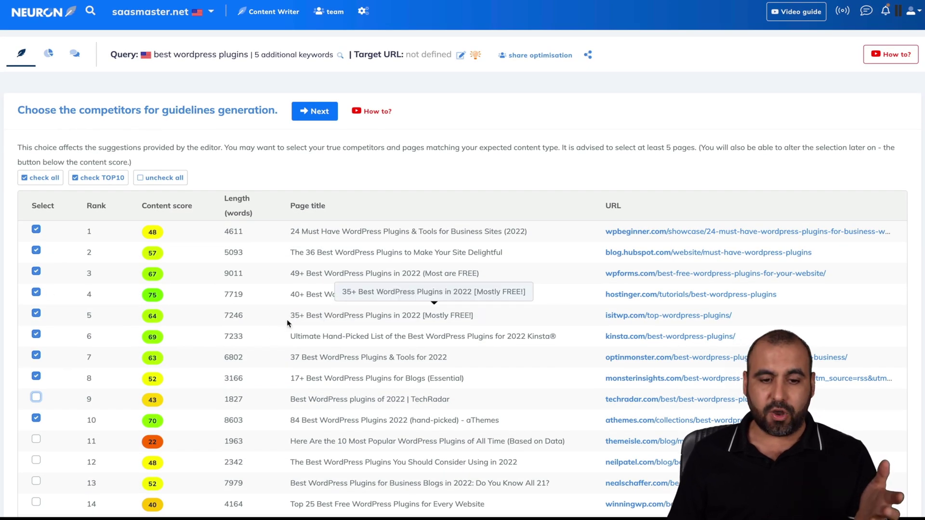
pyautogui.click(316, 108)
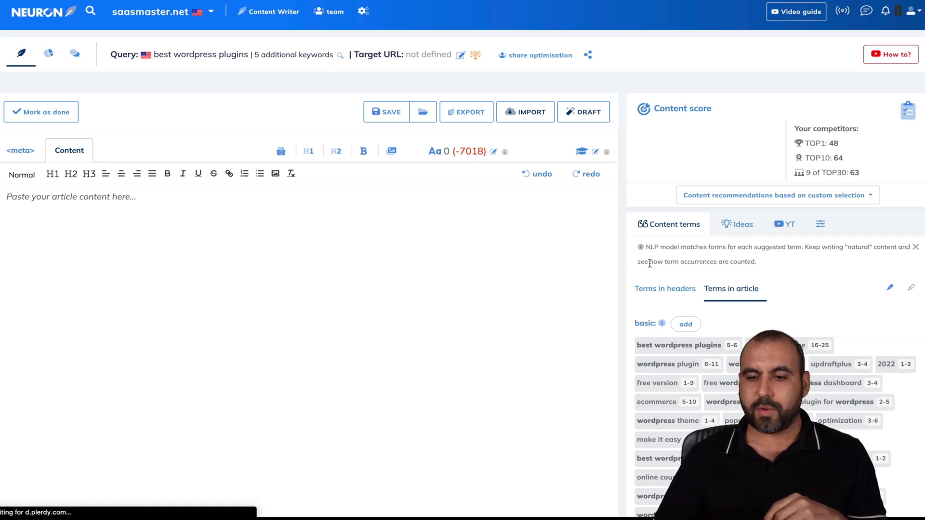
# Scroll the editor to review the Content terms recommendations, all at zero uses
pyautogui.scroll(-2, 665, 270)
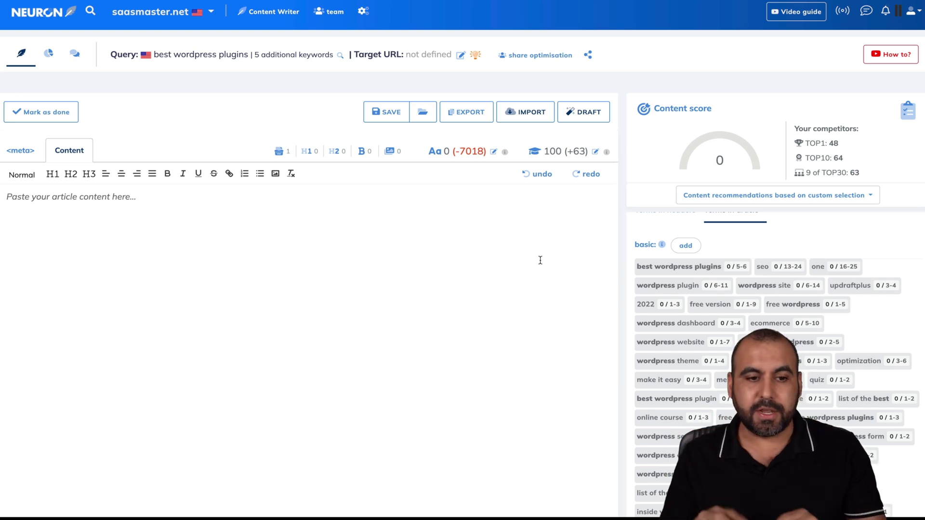
# Set the meta title to 'Top WordPress plugins that will boost your site'
pyautogui.click(22, 151)
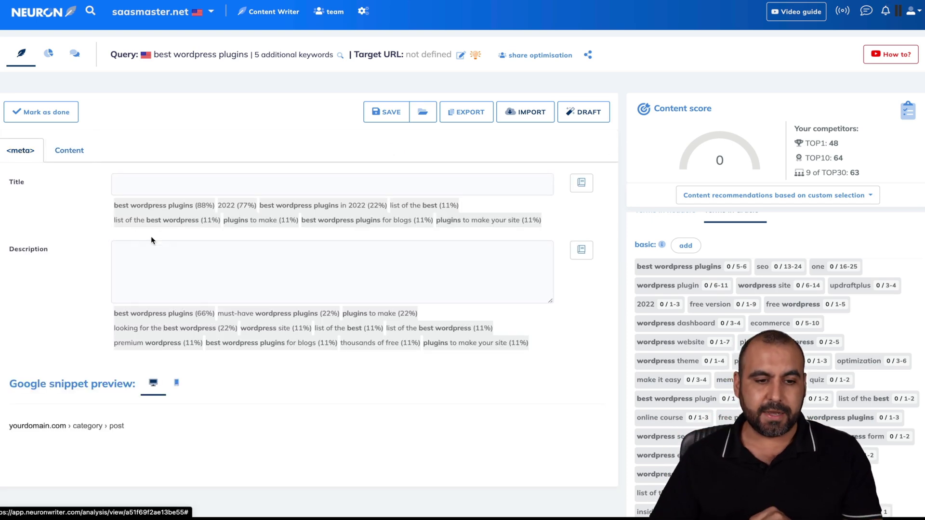
pyautogui.click(180, 186)
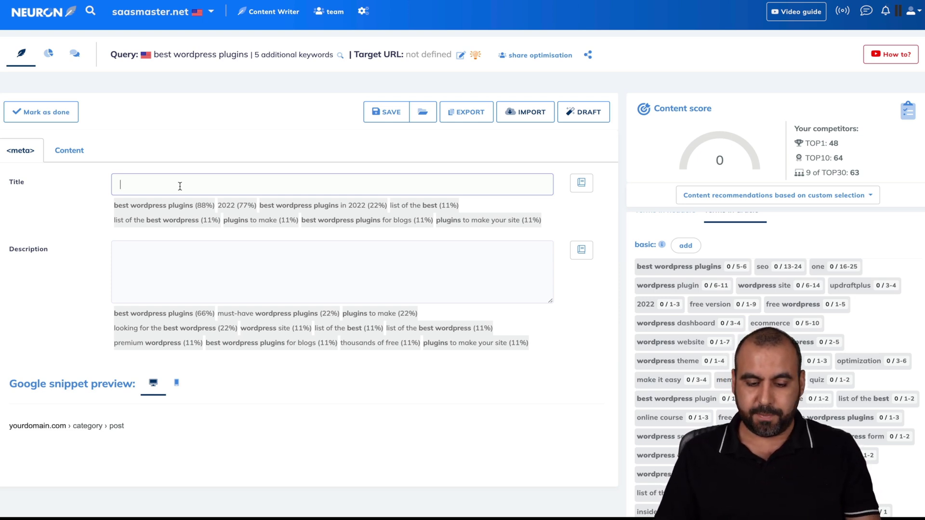
pyautogui.write('op WordPress plugins that will boost your site')
pyautogui.click(288, 293)
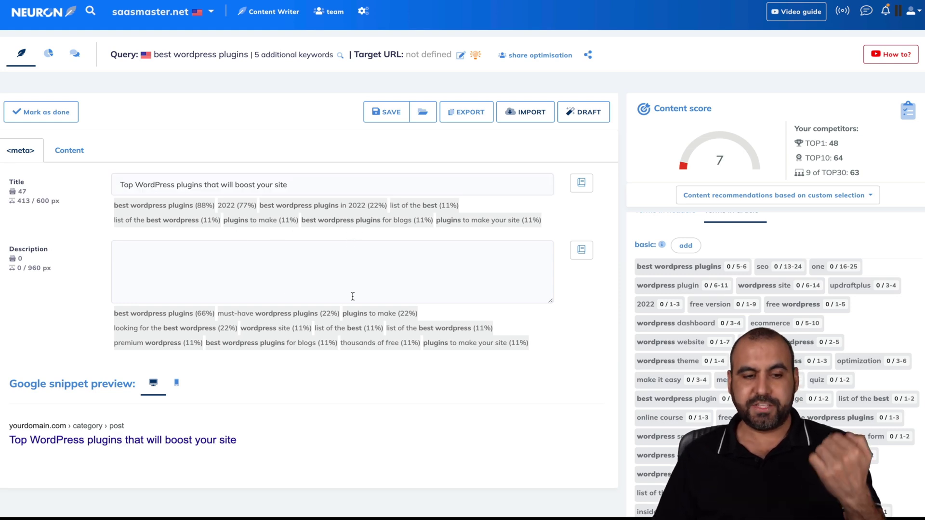
# Copy the wpforms competitor description into the Description field, then open the content draft
pyautogui.click(579, 259)
pyautogui.scroll(-2, 388, 353)
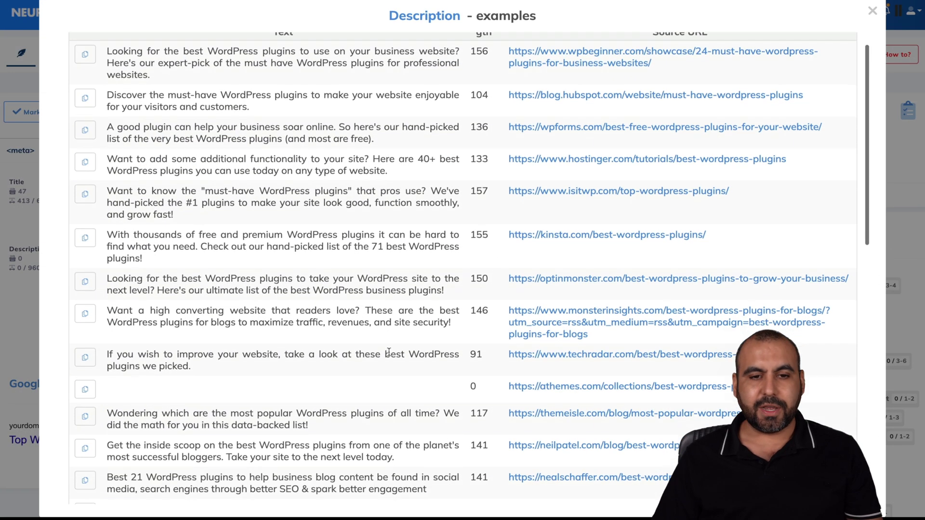
pyautogui.scroll(-3, 388, 352)
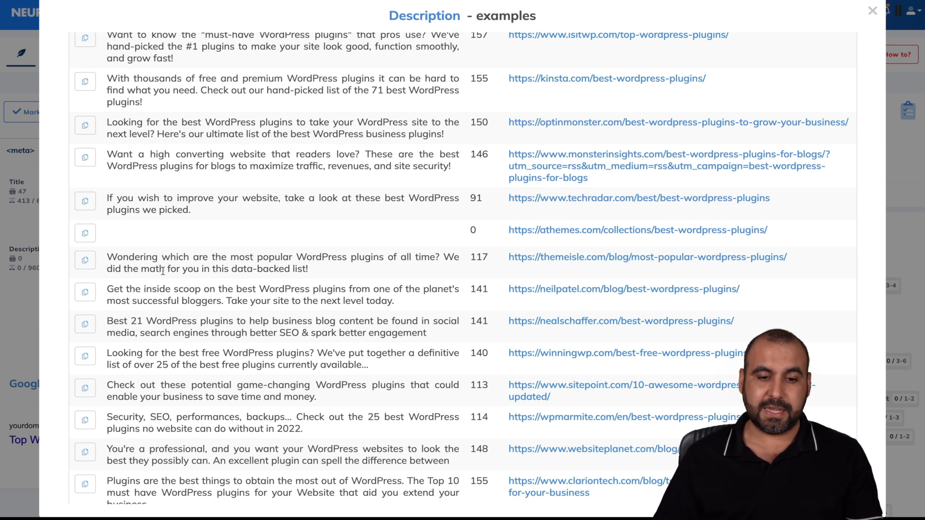
pyautogui.doubleClick(211, 264)
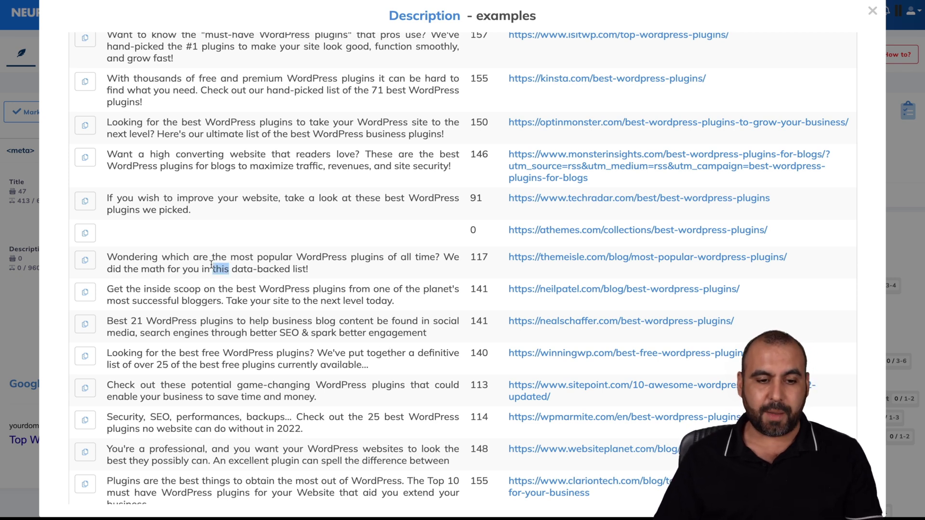
pyautogui.scroll(4, 253, 160)
pyautogui.doubleClick(260, 166)
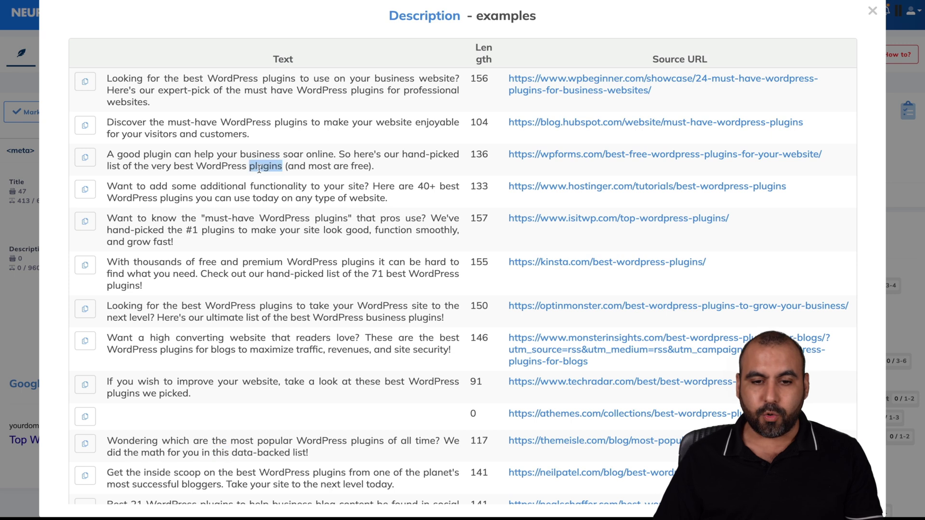
pyautogui.tripleClick(259, 167)
pyautogui.hotkey('ctrl', 'c')
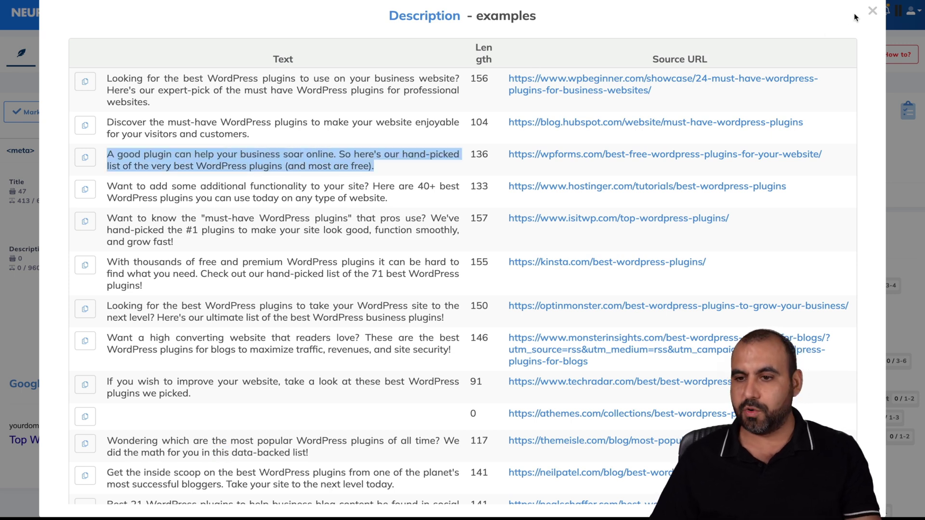
pyautogui.click(872, 10)
pyautogui.click(242, 271)
pyautogui.hotkey('ctrl', 'v')
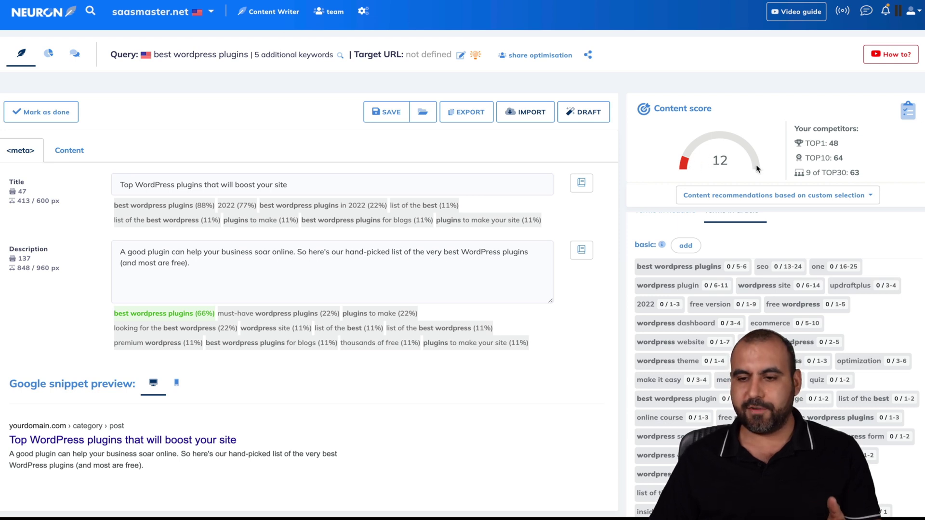
pyautogui.click(64, 151)
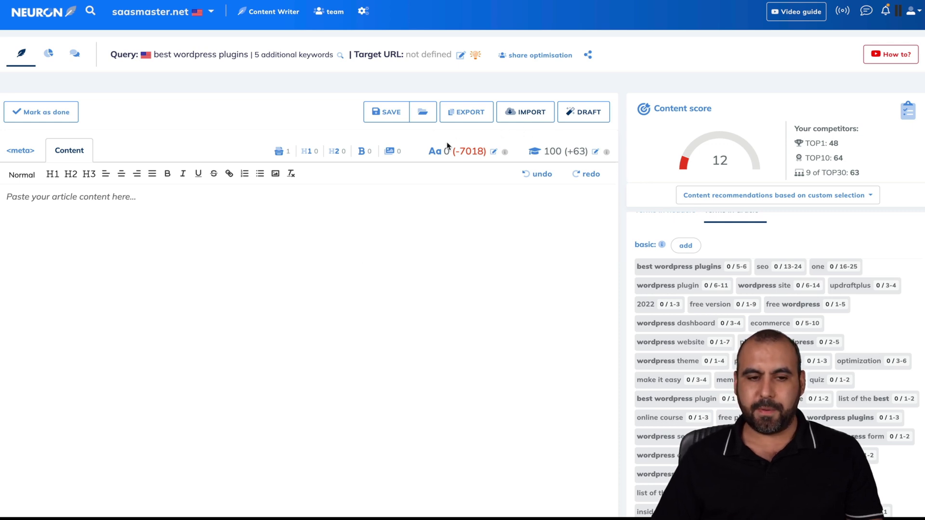
pyautogui.click(583, 112)
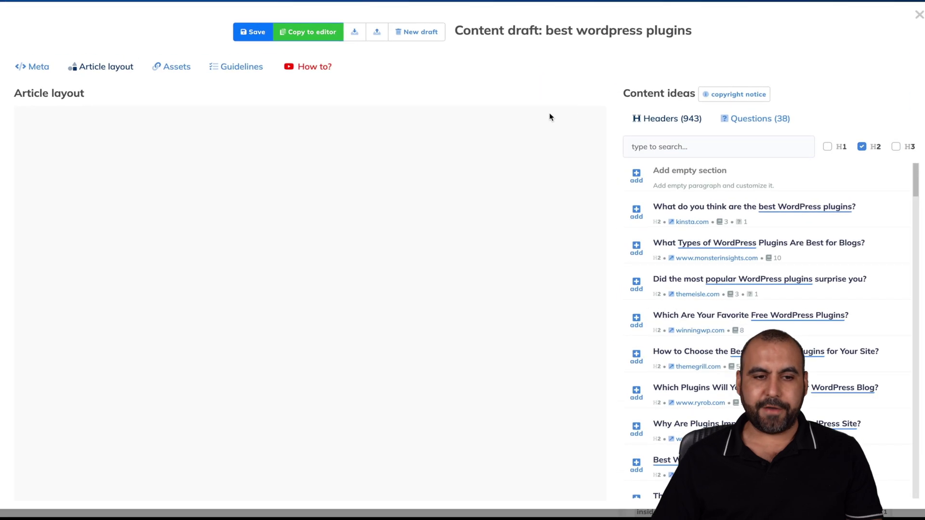
# Add five competitor heading sections, from What Types of WordPress Plugins to The Best Free WordPress Plugins (+ Paid)
pyautogui.scroll(-1, 742, 288)
pyautogui.scroll(1, 741, 288)
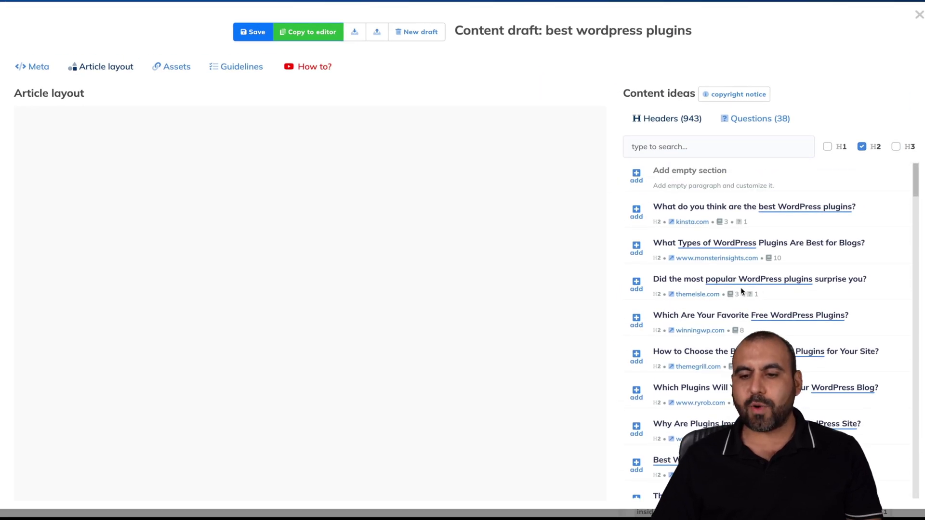
pyautogui.click(641, 253)
pyautogui.click(635, 320)
pyautogui.click(634, 393)
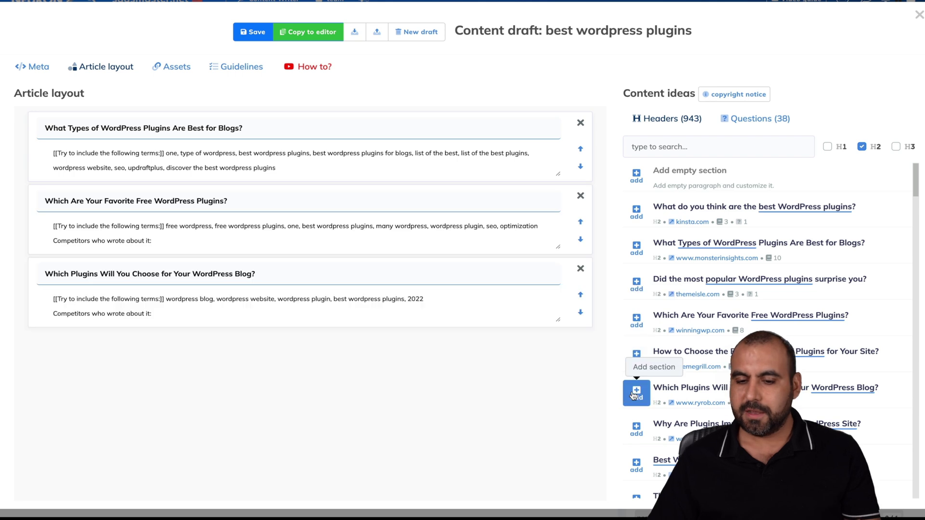
pyautogui.scroll(-3, 635, 395)
pyautogui.click(636, 353)
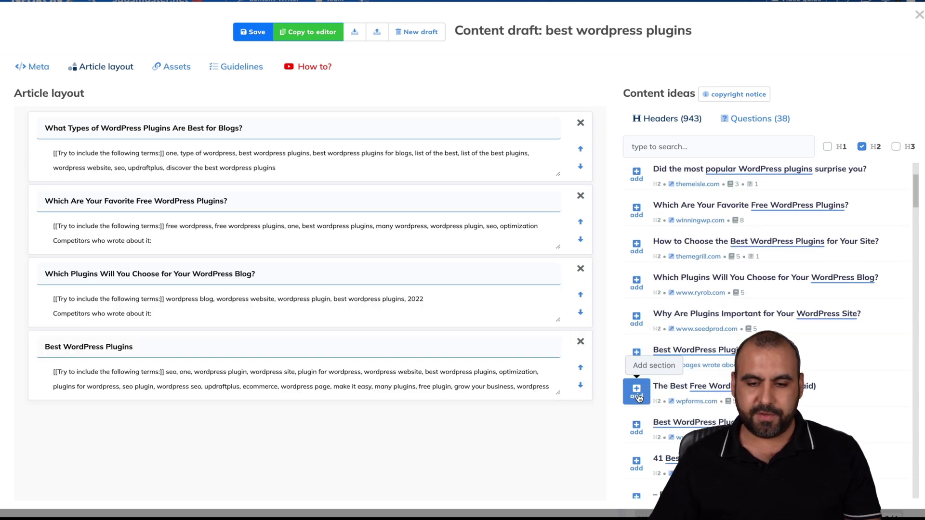
pyautogui.click(637, 397)
pyautogui.scroll(3, 724, 333)
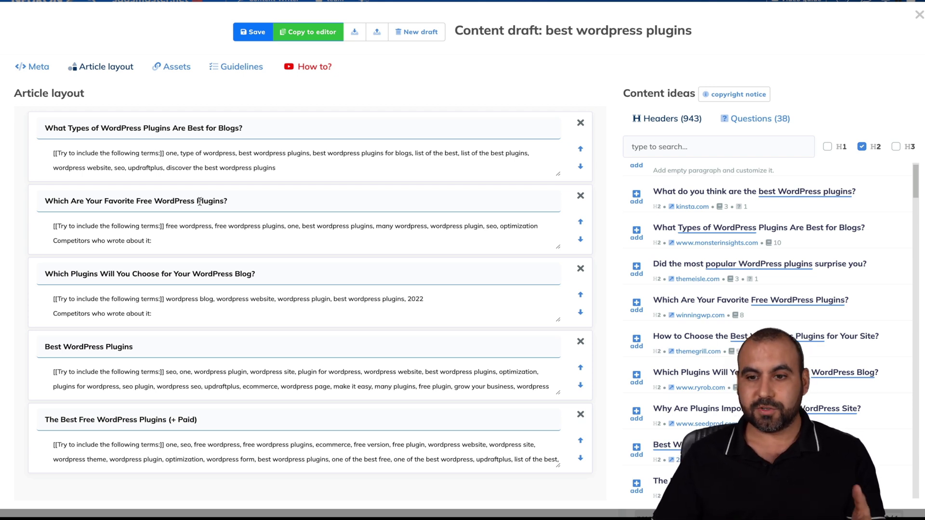
# Add two suggested-question sections on the best wordpress plugins, save the draft, and copy it into the editor
pyautogui.click(757, 121)
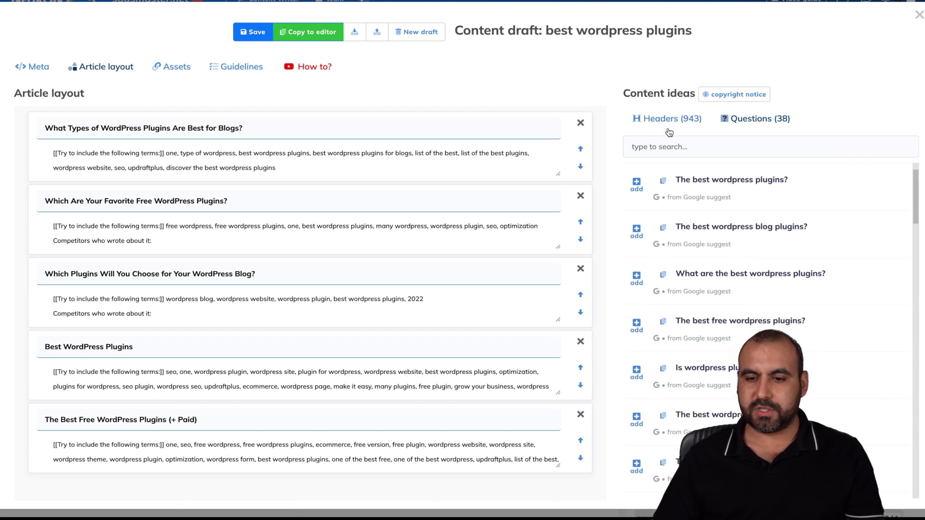
pyautogui.scroll(-1, 723, 241)
pyautogui.click(637, 272)
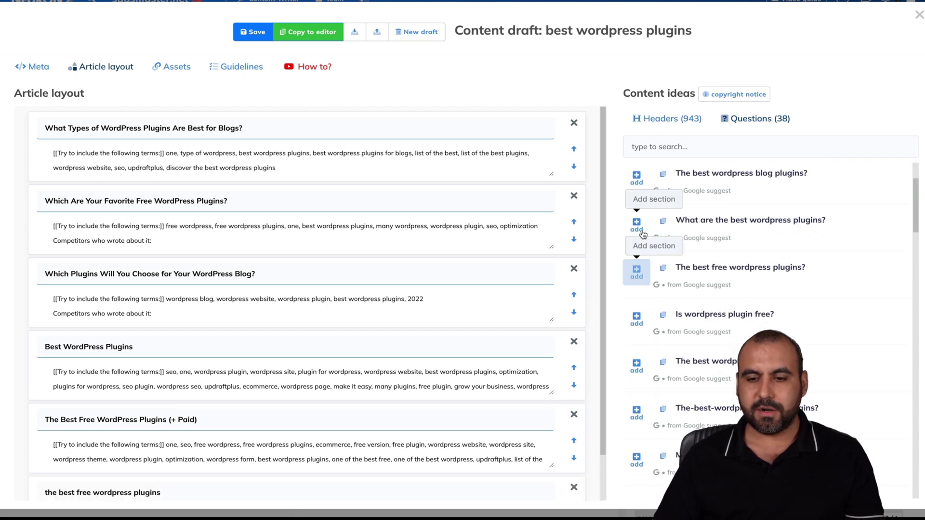
pyautogui.click(637, 225)
pyautogui.scroll(-3, 450, 335)
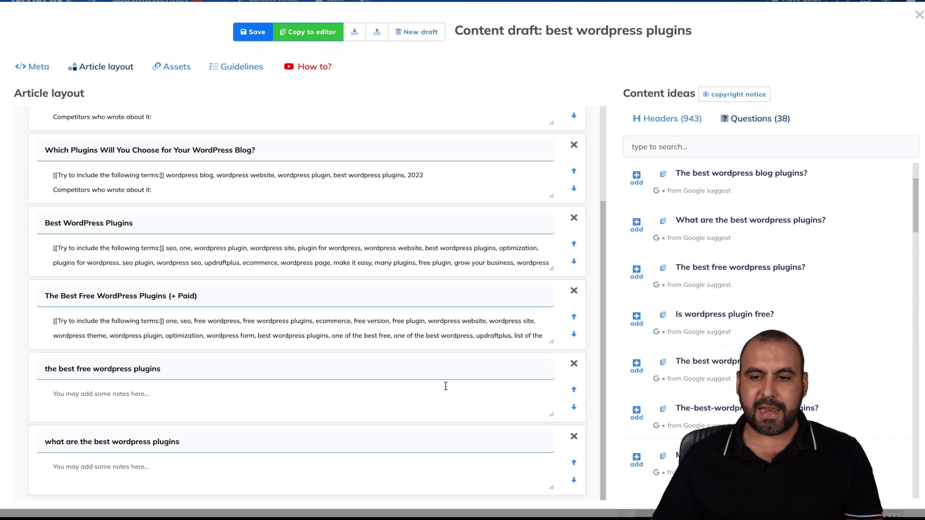
pyautogui.scroll(3, 445, 386)
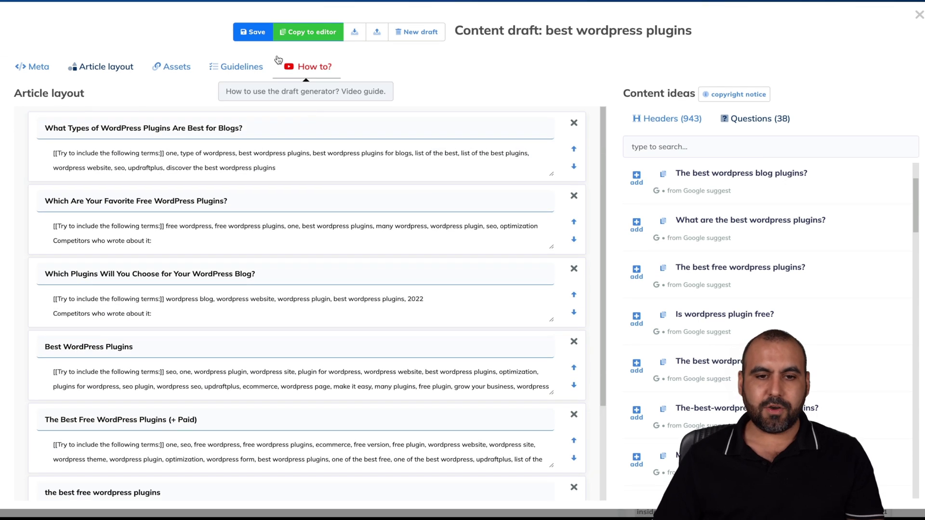
pyautogui.click(253, 32)
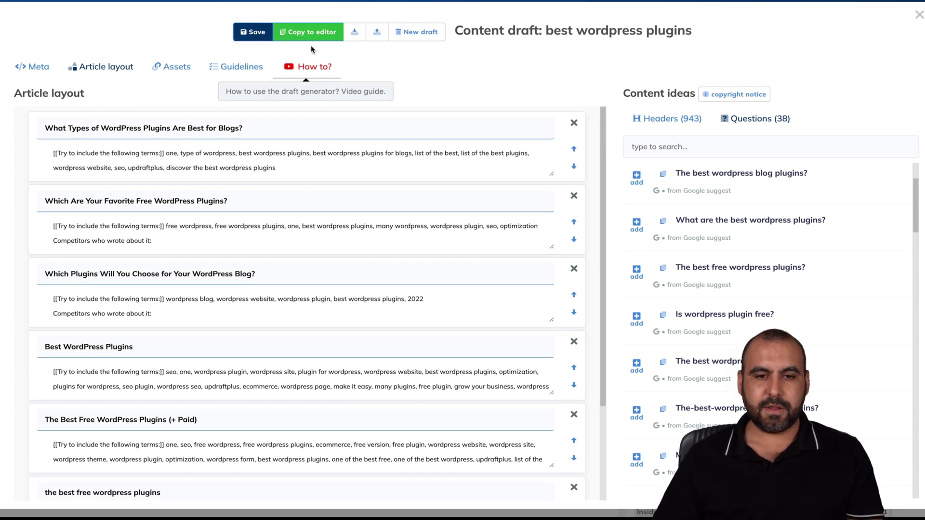
pyautogui.click(310, 33)
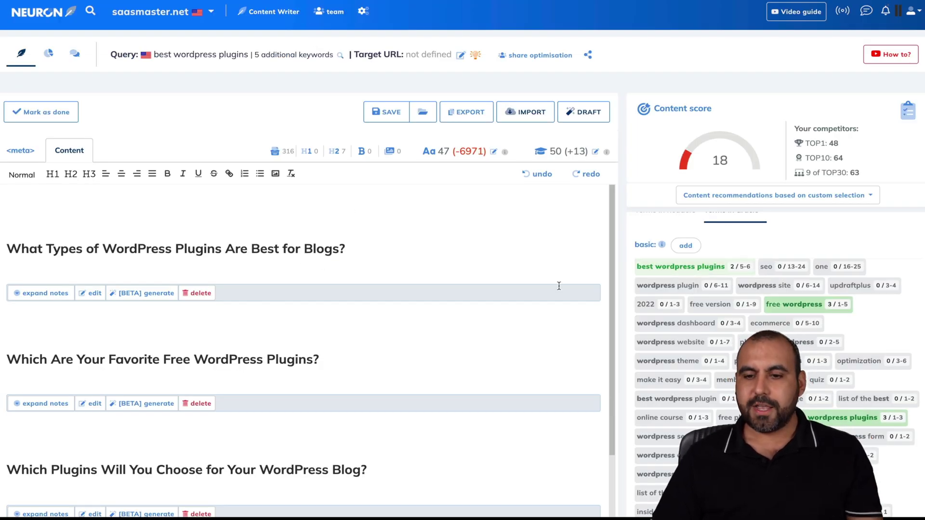
pyautogui.scroll(-3, 842, 389)
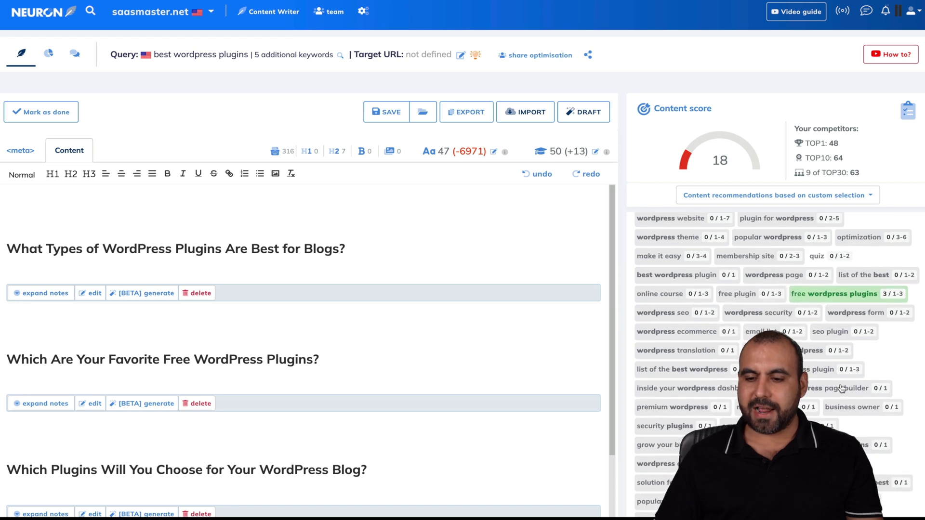
pyautogui.scroll(-3, 842, 389)
pyautogui.scroll(7, 840, 384)
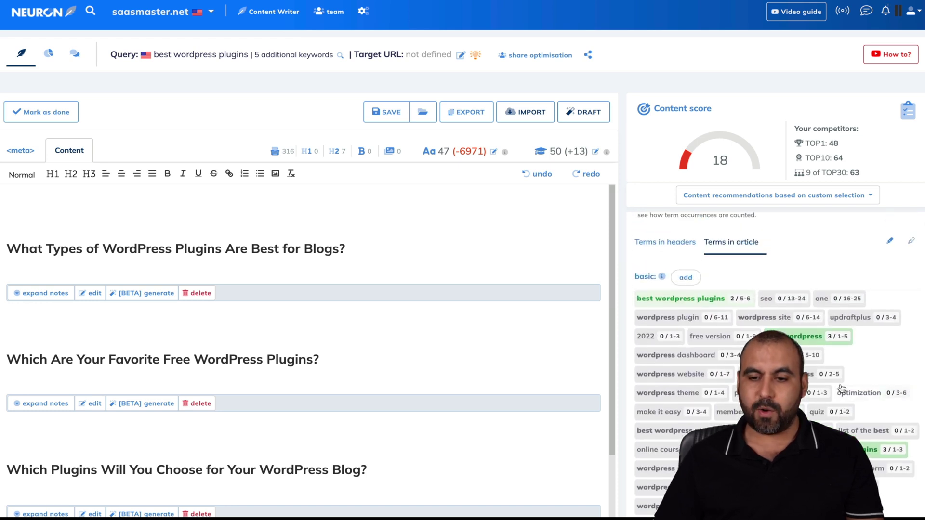
pyautogui.scroll(2, 842, 388)
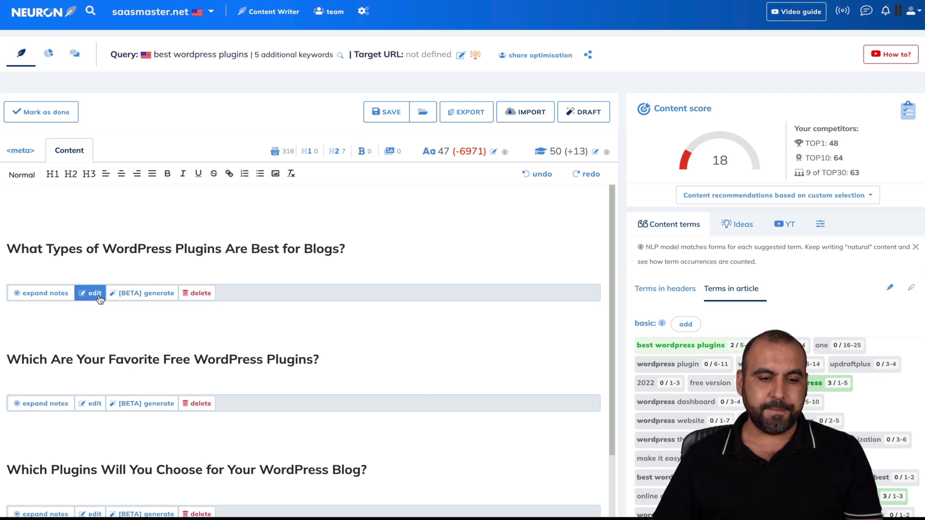
# Generate a High quality AI paragraph and insert it under the first heading
pyautogui.click(149, 296)
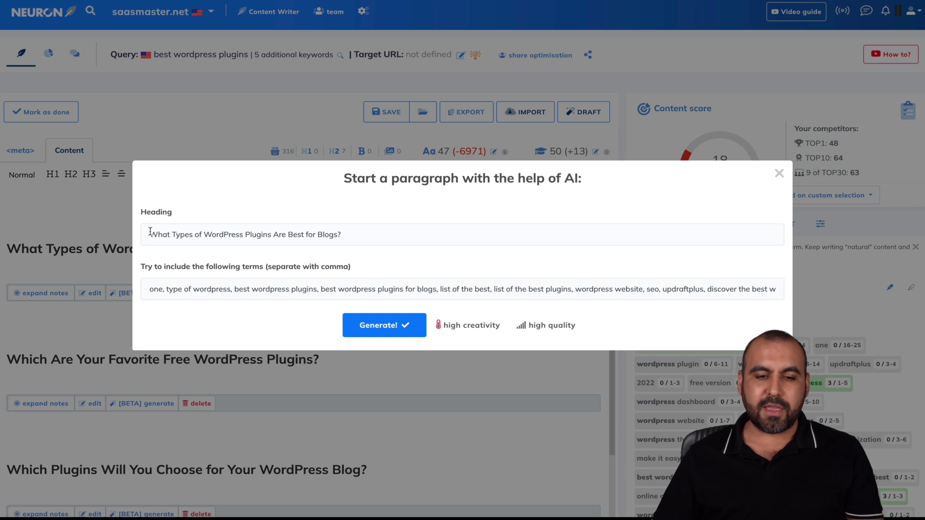
pyautogui.moveTo(151, 233); pyautogui.dragTo(337, 235)
pyautogui.click(346, 234)
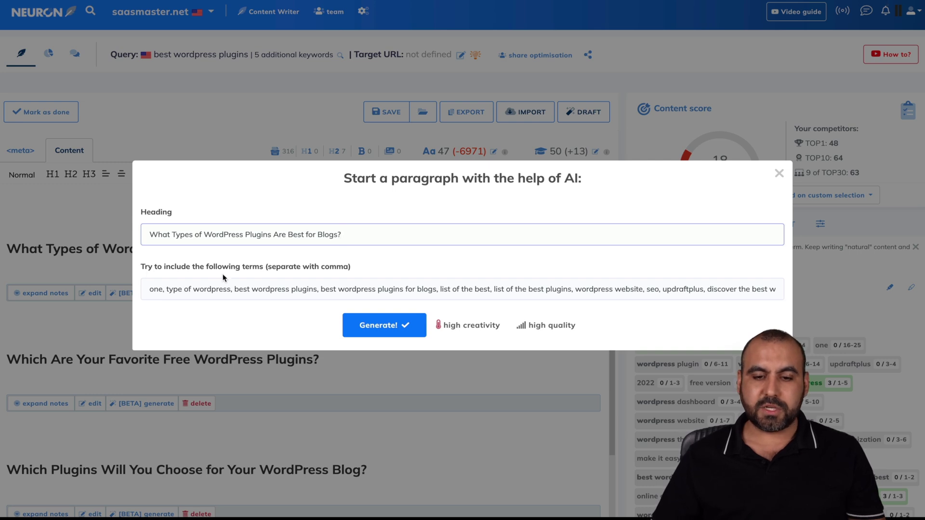
pyautogui.moveTo(212, 288); pyautogui.dragTo(680, 292)
pyautogui.click(681, 290)
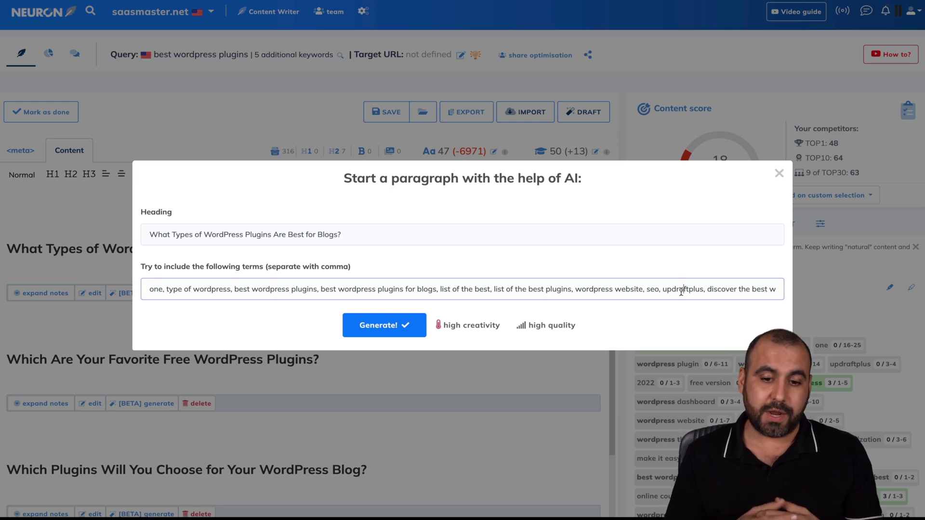
pyautogui.click(476, 325)
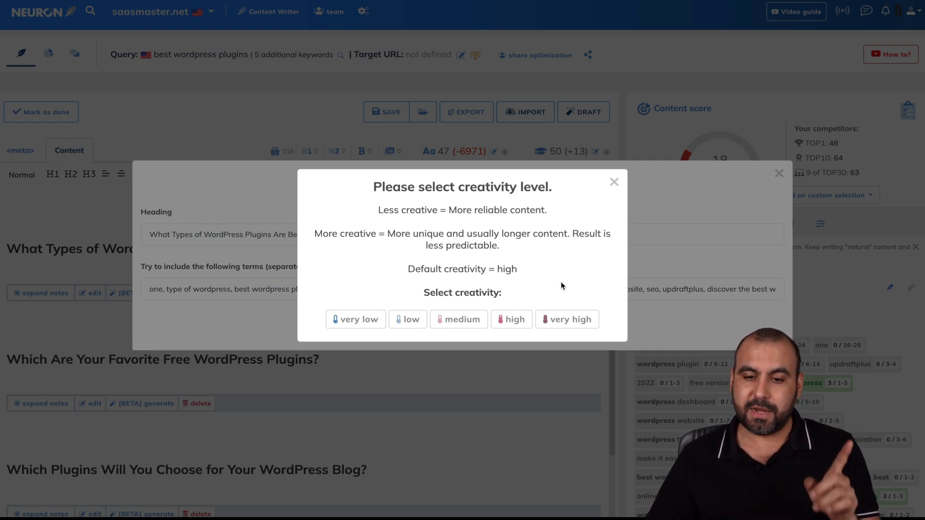
pyautogui.click(614, 182)
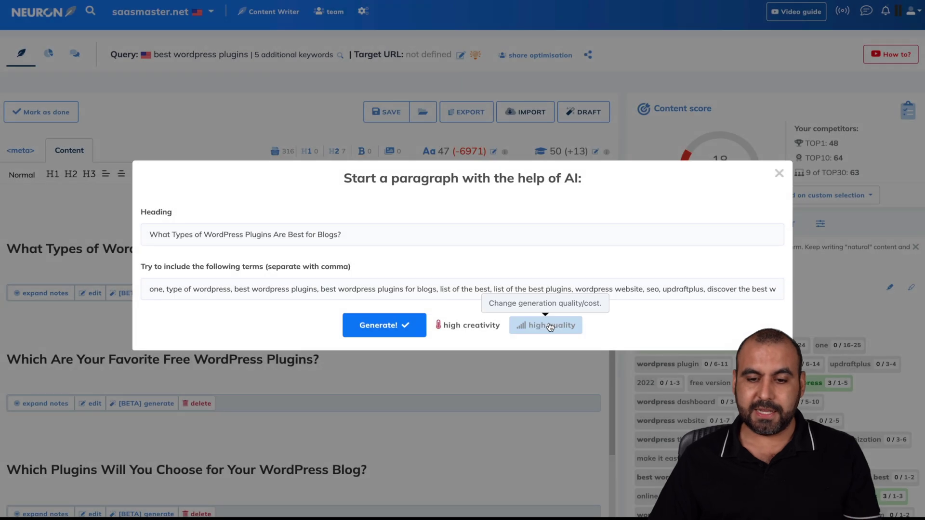
pyautogui.click(550, 326)
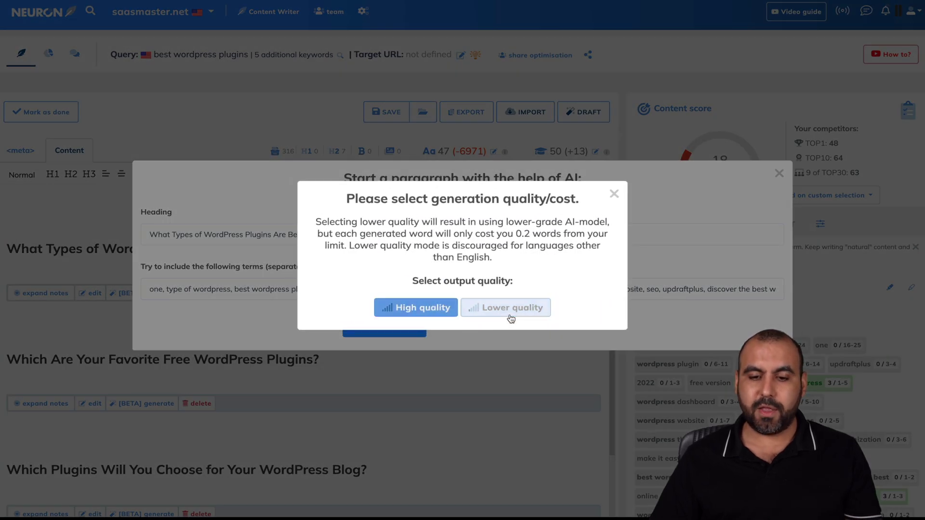
pyautogui.click(650, 314)
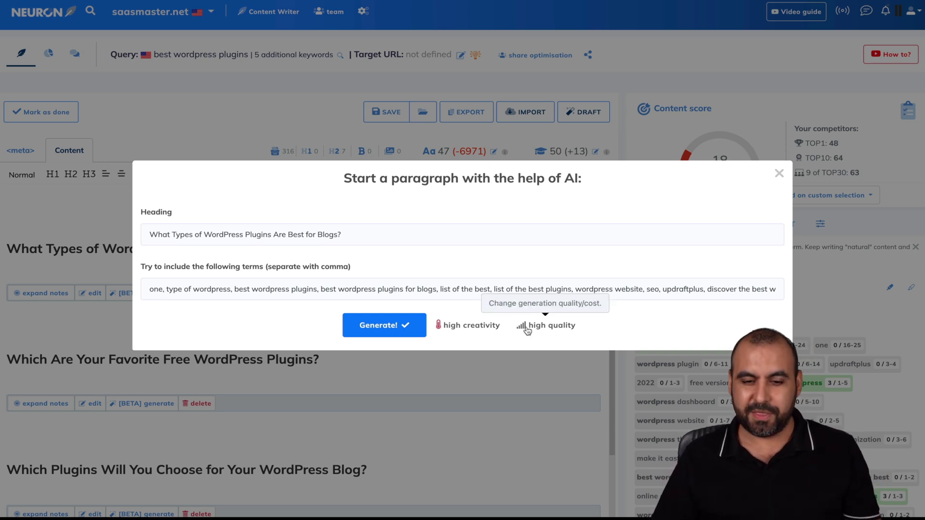
pyautogui.click(386, 325)
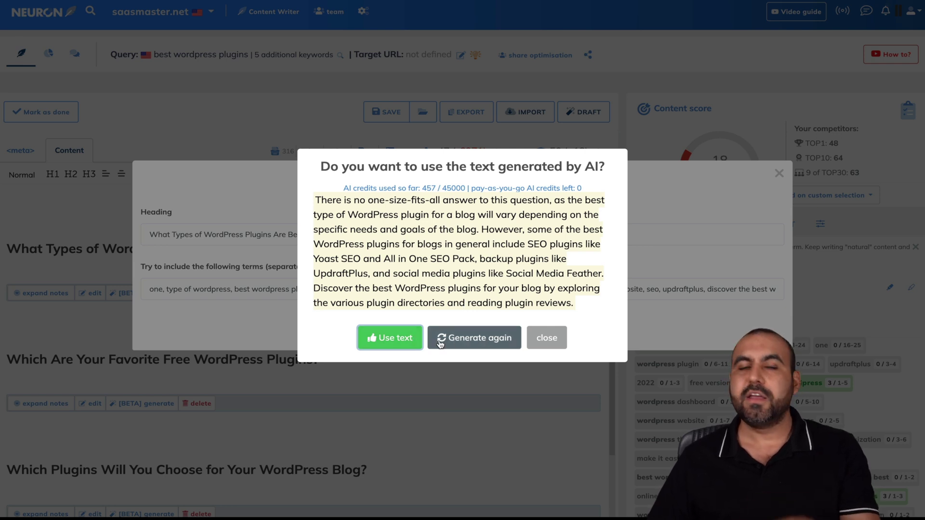
pyautogui.click(391, 338)
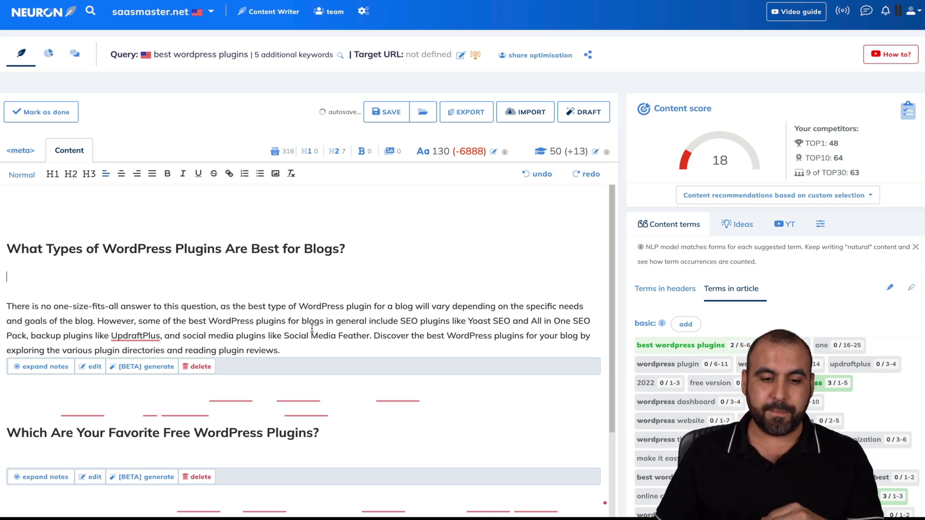
pyautogui.scroll(-2, 313, 329)
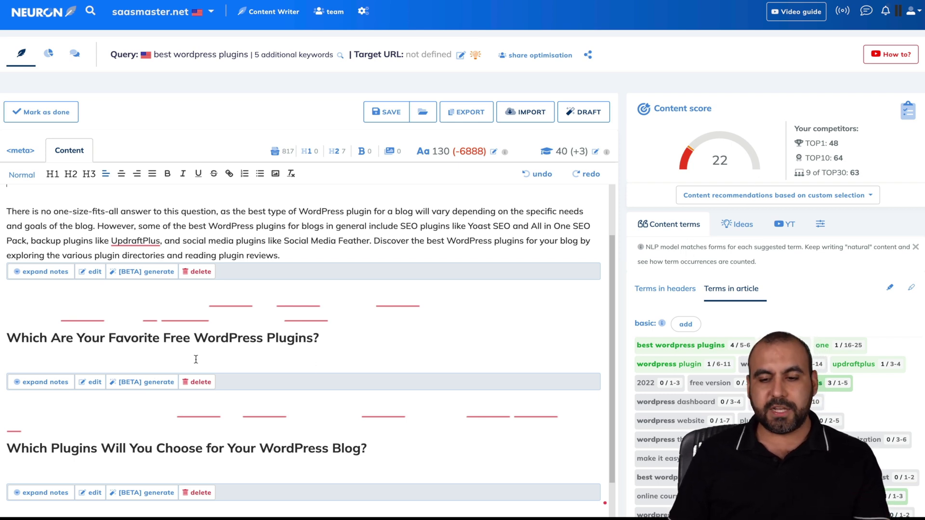
pyautogui.scroll(-4, 731, 399)
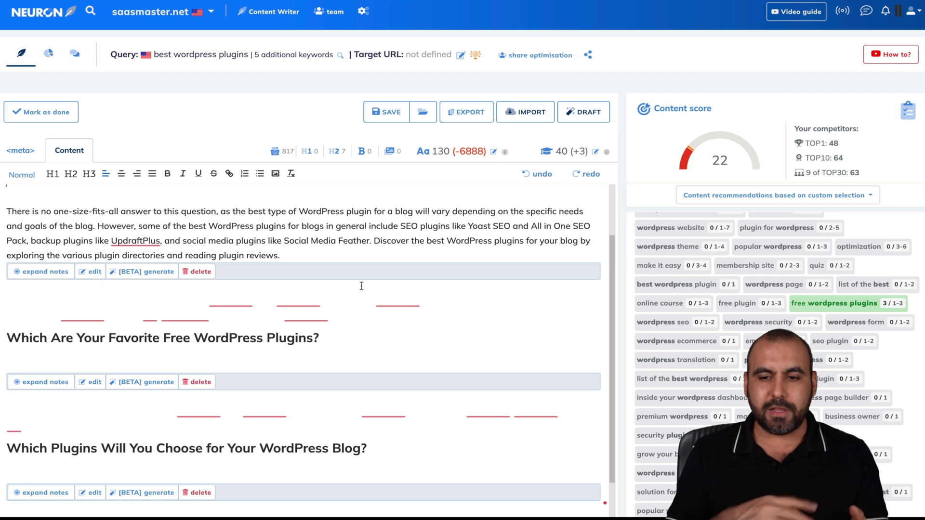
pyautogui.scroll(2, 361, 285)
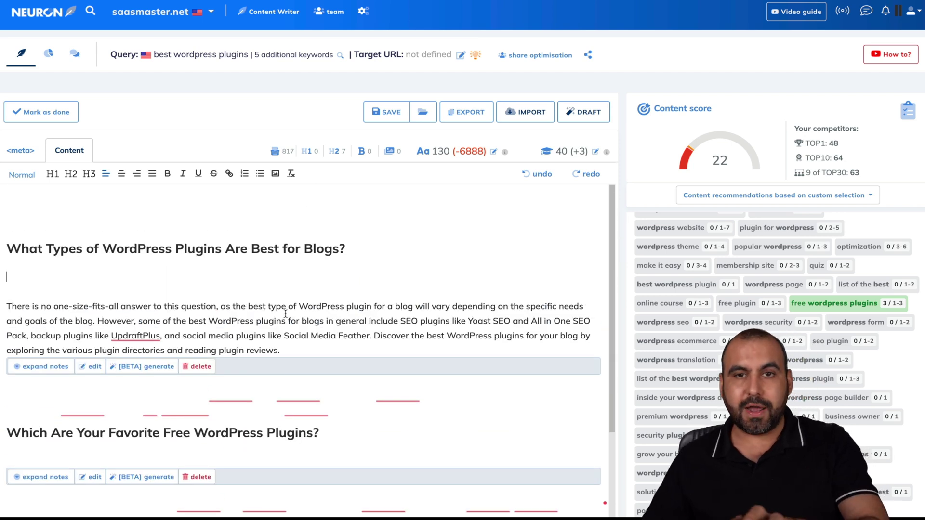
pyautogui.scroll(4, 749, 312)
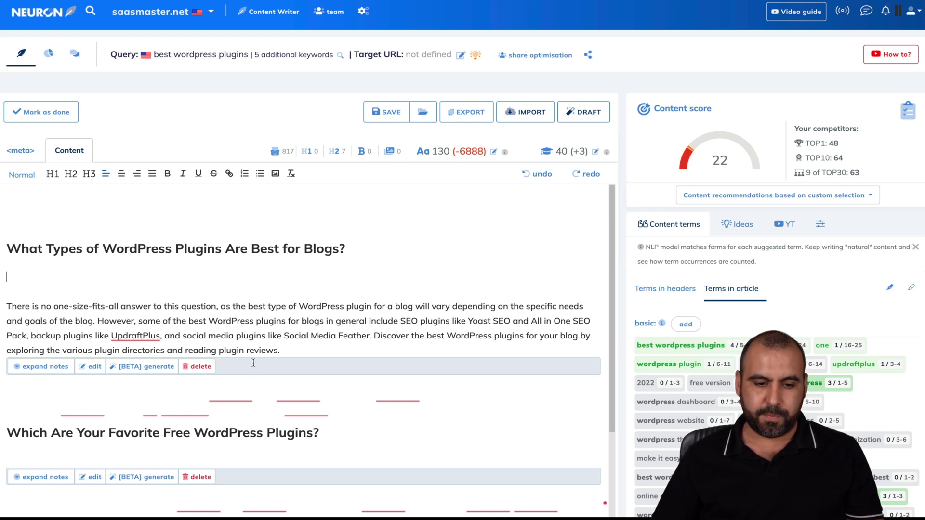
pyautogui.doubleClick(159, 337)
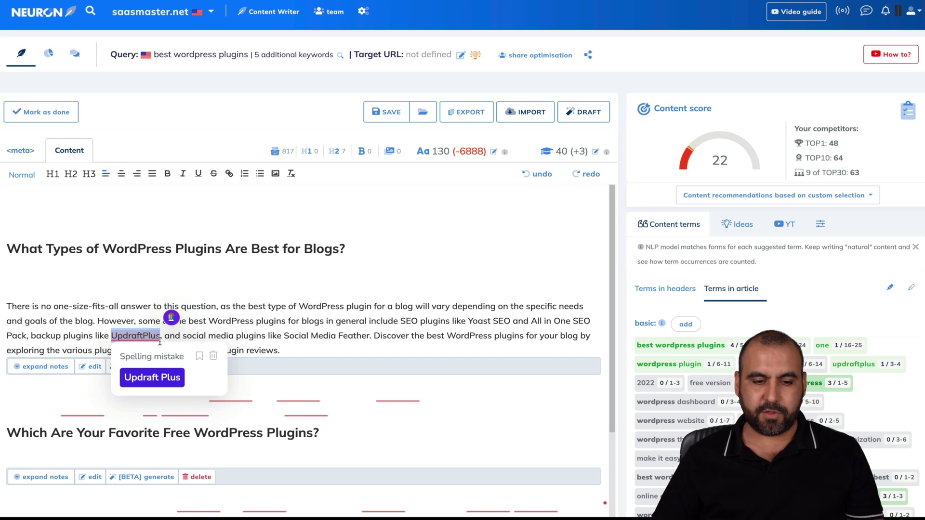
pyautogui.click(79, 337)
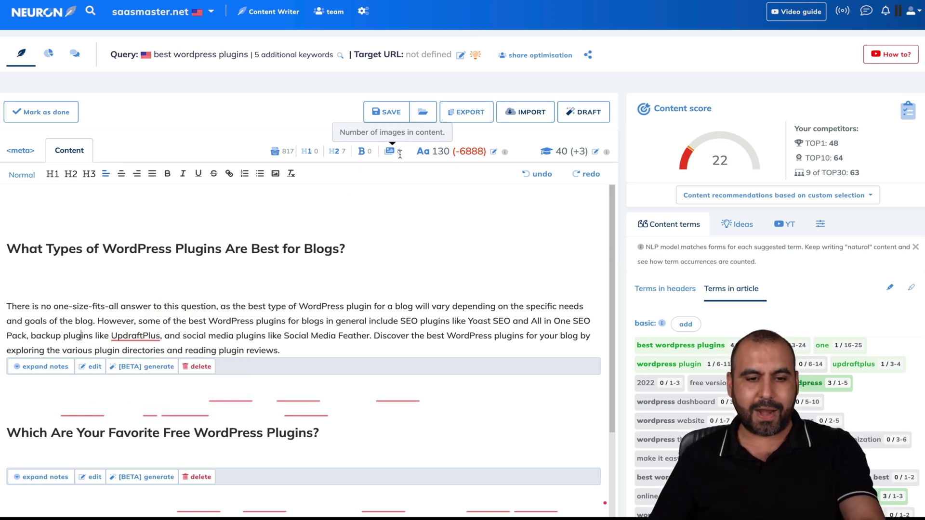
pyautogui.click(20, 150)
# Paste 'Top WordPress plugins that will boost your site' as the article's H1 heading
pyautogui.tripleClick(237, 185)
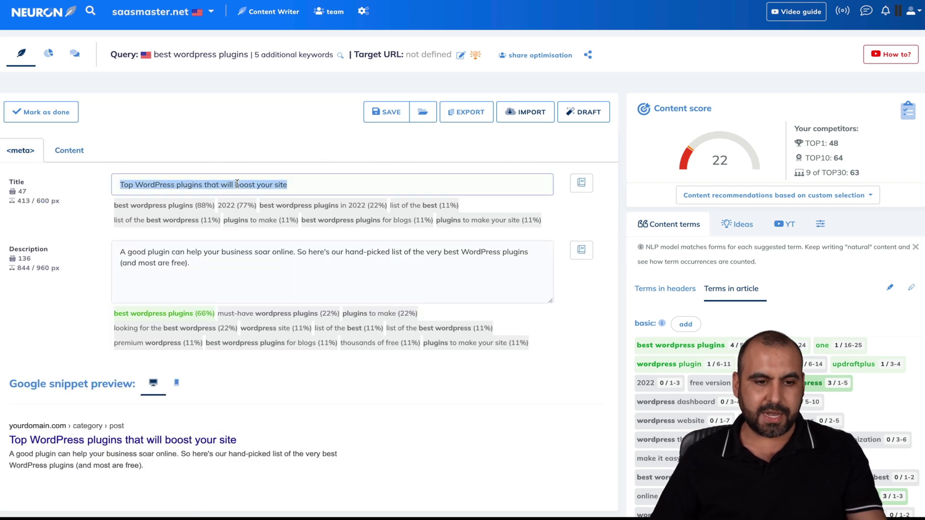
pyautogui.click(70, 150)
pyautogui.hotkey('ctrl', 'v')
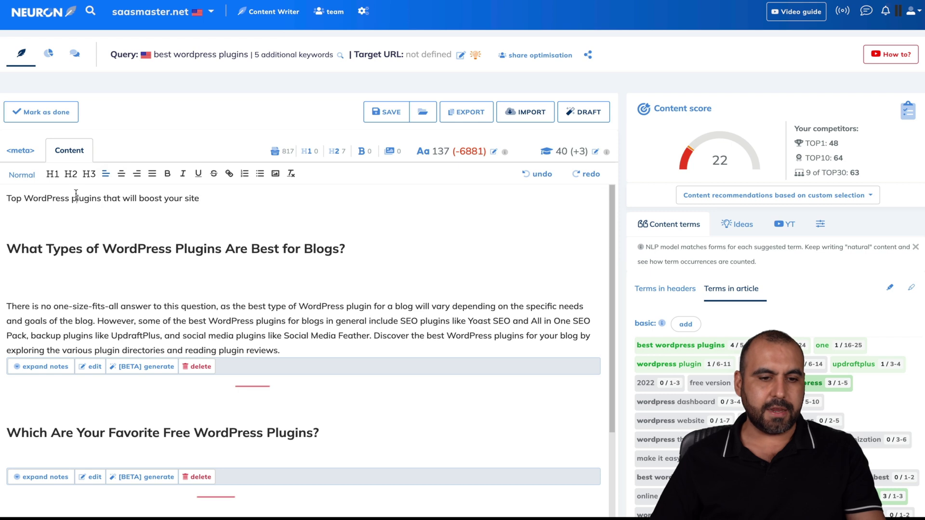
pyautogui.tripleClick(76, 197)
pyautogui.click(53, 173)
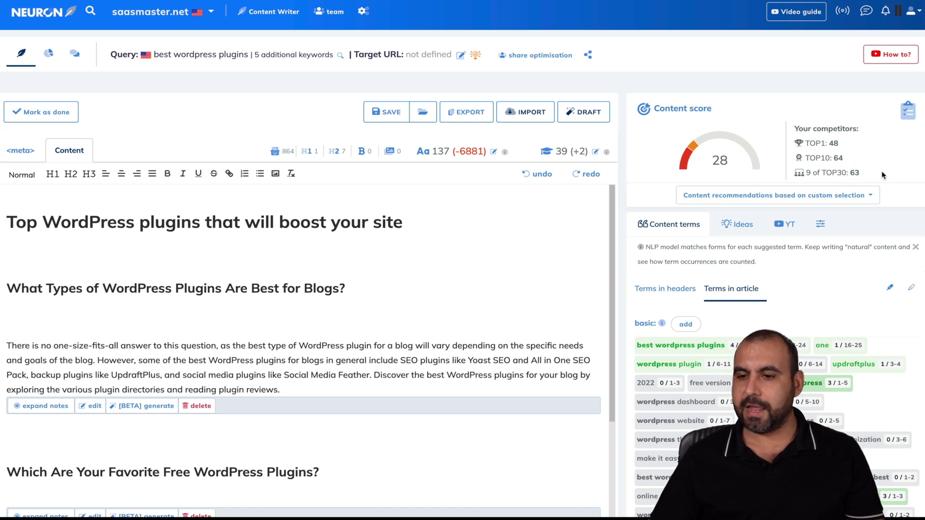
pyautogui.click(909, 113)
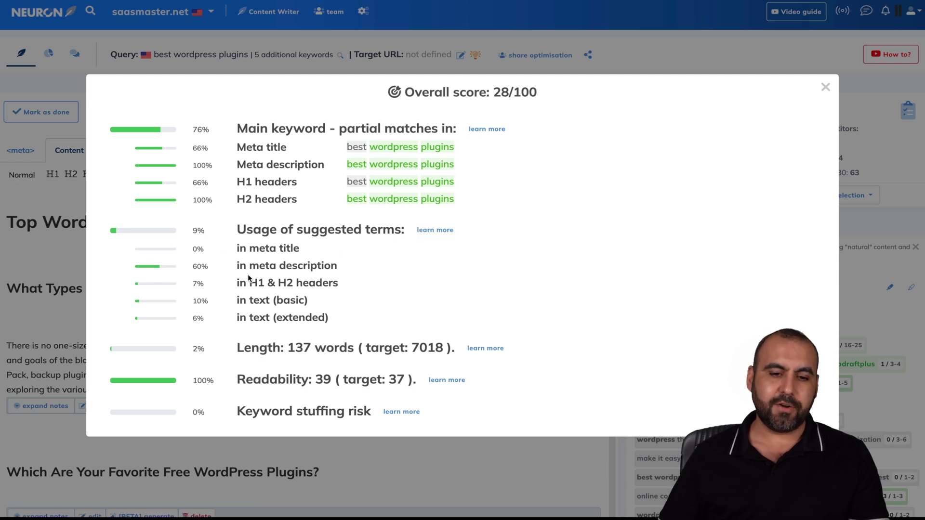
# Close the Overall score details to return to the editor at score 28
pyautogui.click(826, 85)
# Dismiss the term details menu and show the Ideas tab with competitor content
pyautogui.scroll(-2, 718, 158)
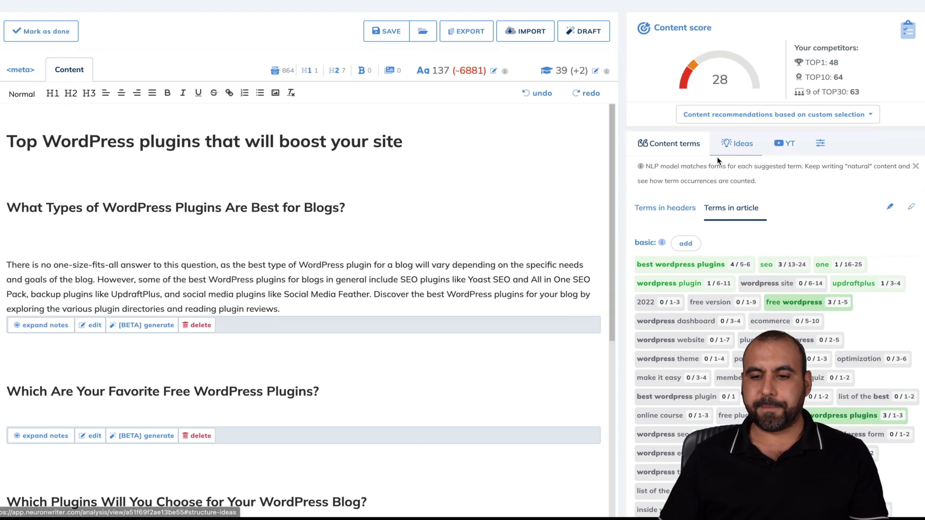
pyautogui.moveTo(721, 308)
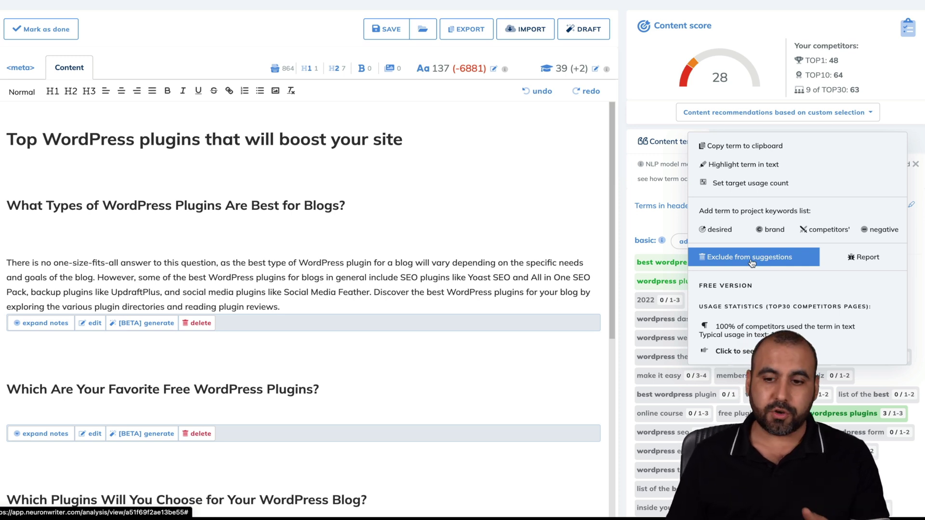
pyautogui.click(634, 219)
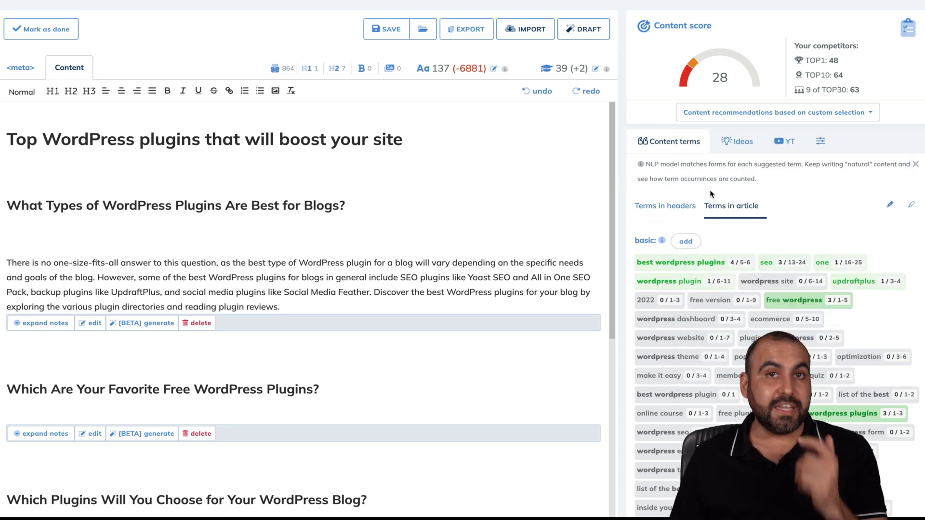
pyautogui.click(738, 145)
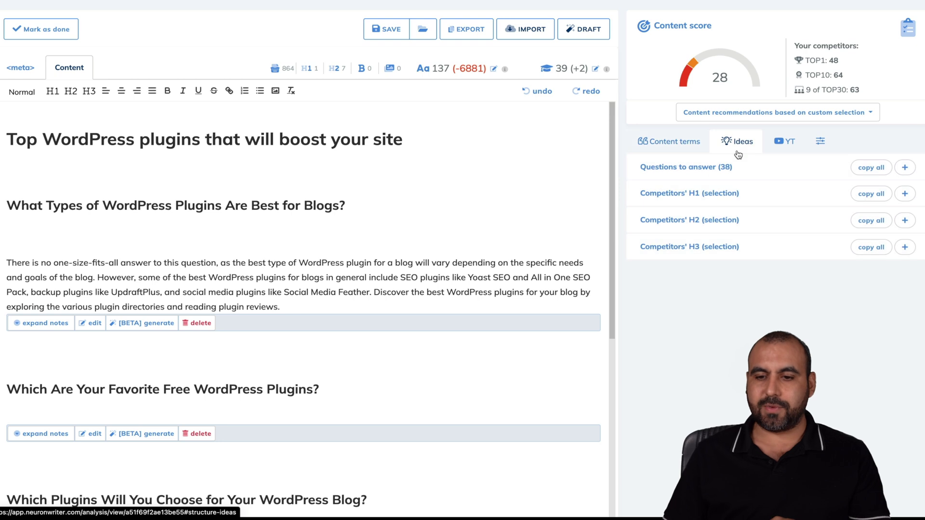
# Expand and collapse the competitors' H1, H2 and H3 heading lists
pyautogui.click(905, 195)
pyautogui.scroll(-2, 806, 334)
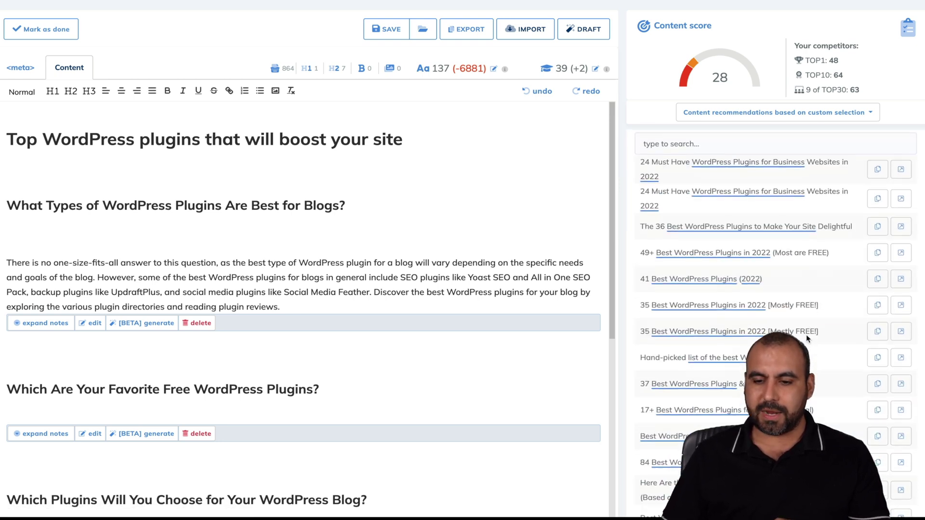
pyautogui.scroll(-3, 806, 334)
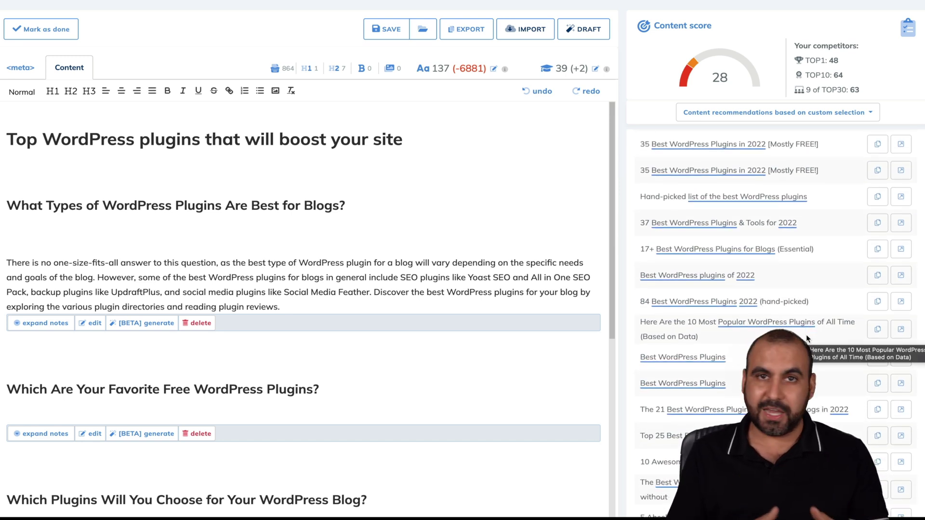
pyautogui.scroll(5, 805, 334)
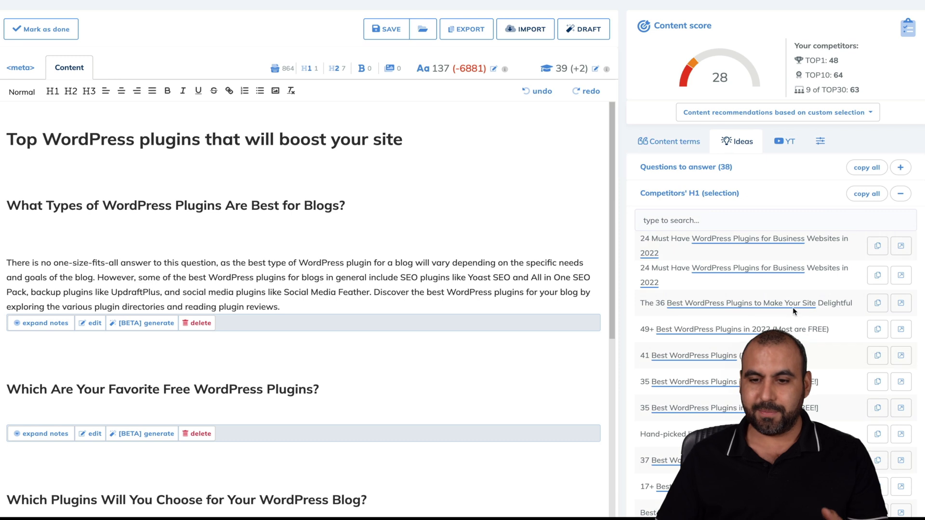
pyautogui.click(900, 193)
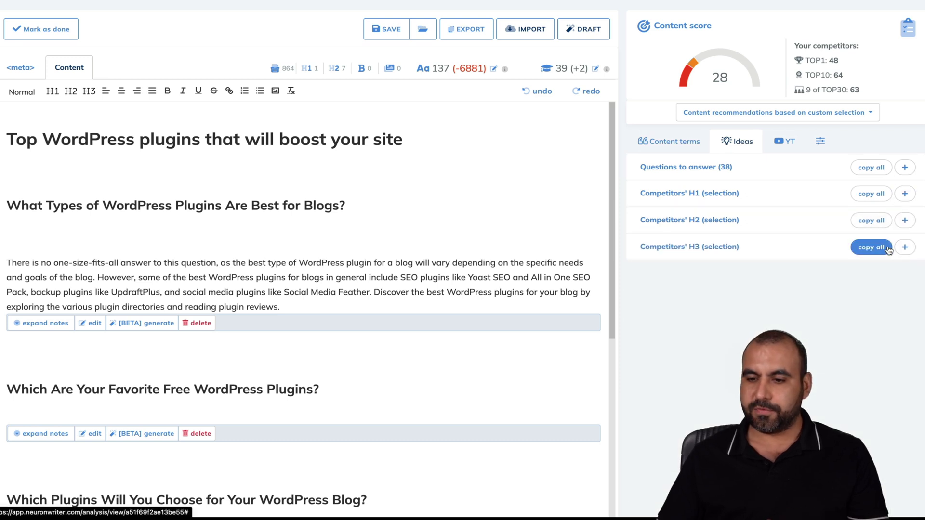
pyautogui.click(905, 222)
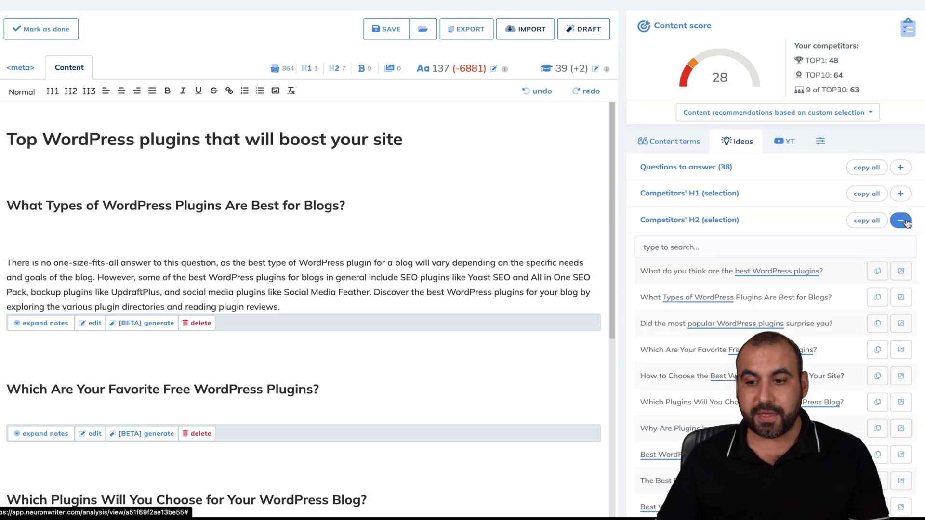
pyautogui.click(906, 221)
pyautogui.click(903, 247)
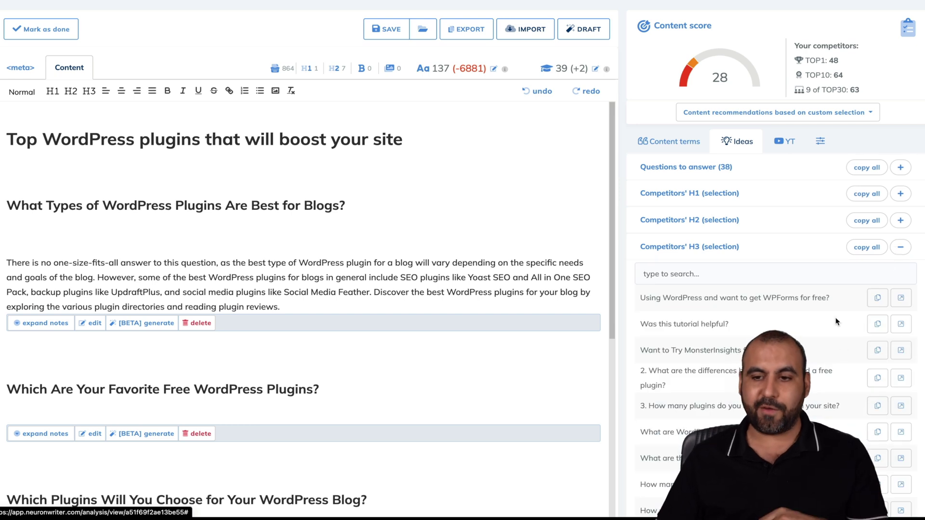
pyautogui.click(833, 253)
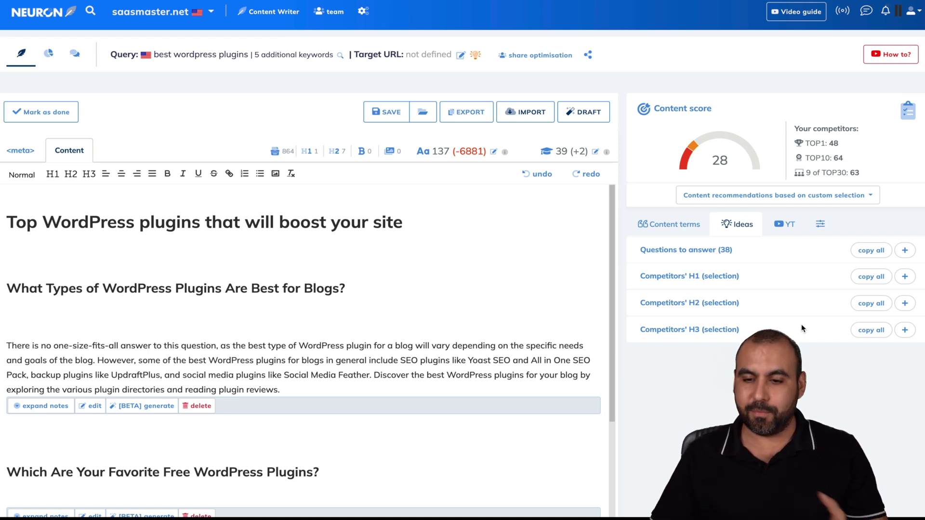
# Switch to the YouTube ideas section and select the first paragraph's opening text
pyautogui.click(788, 230)
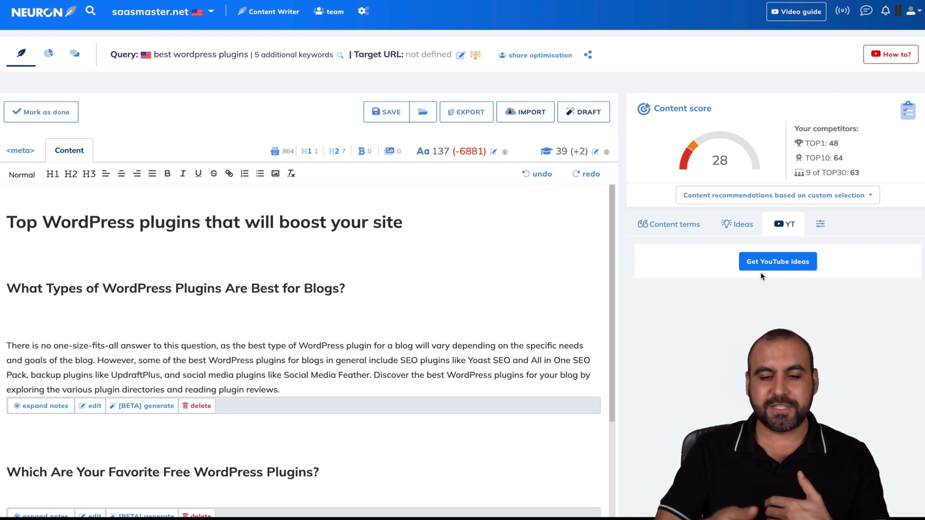
pyautogui.click(216, 359)
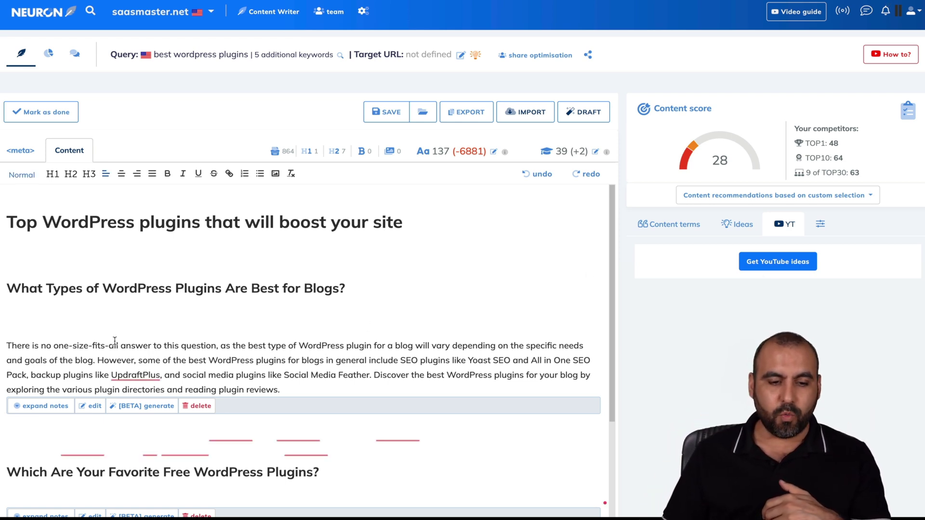
pyautogui.moveTo(7, 345); pyautogui.dragTo(344, 346)
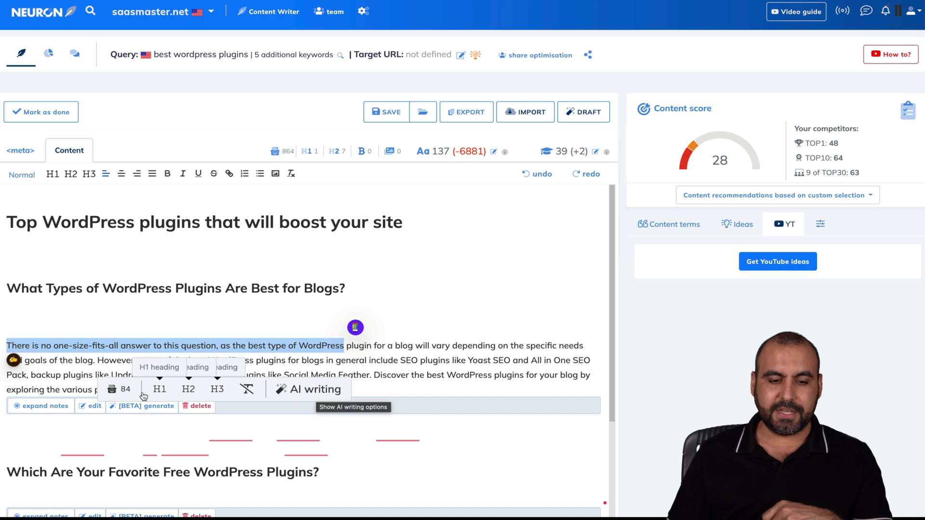
# Bring up AI writing options for the heading 'What Types of WordPress Plugins Are Best for Blogs?'
pyautogui.click(324, 390)
pyautogui.scroll(-1, 357, 409)
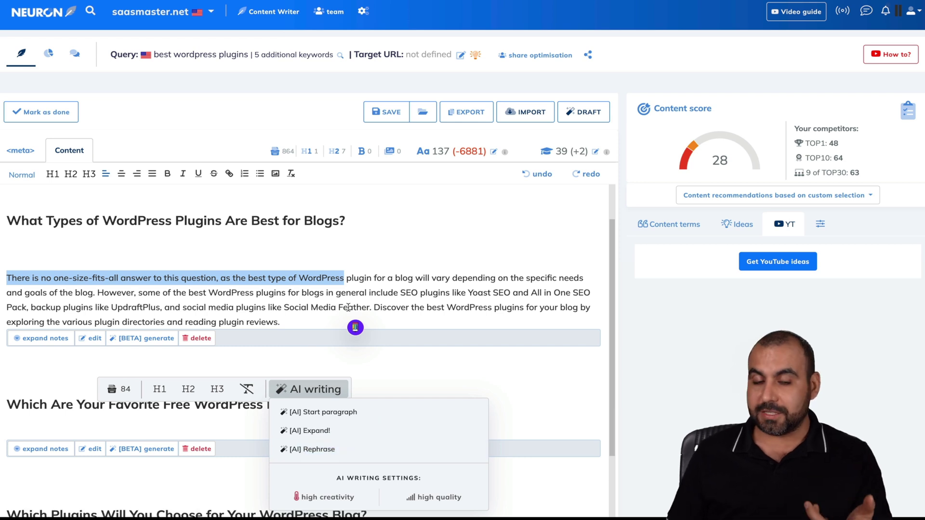
pyautogui.tripleClick(225, 218)
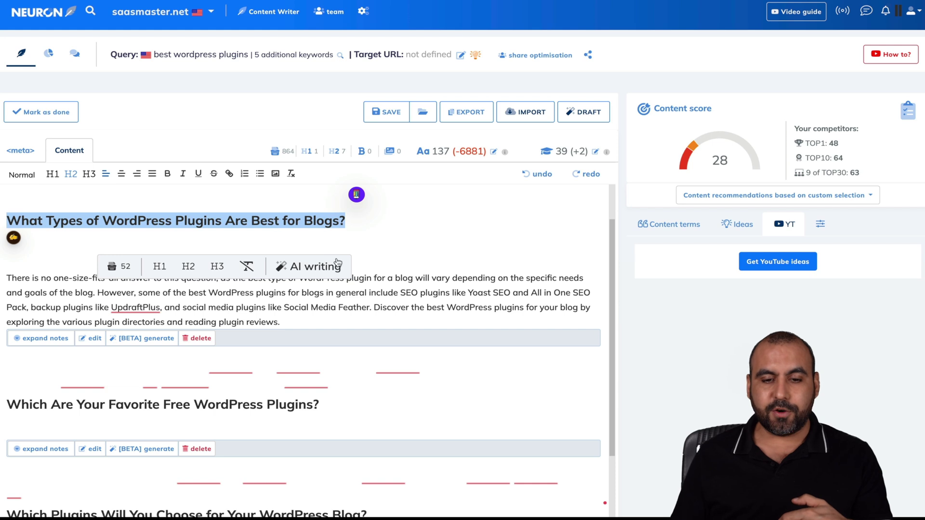
pyautogui.click(338, 265)
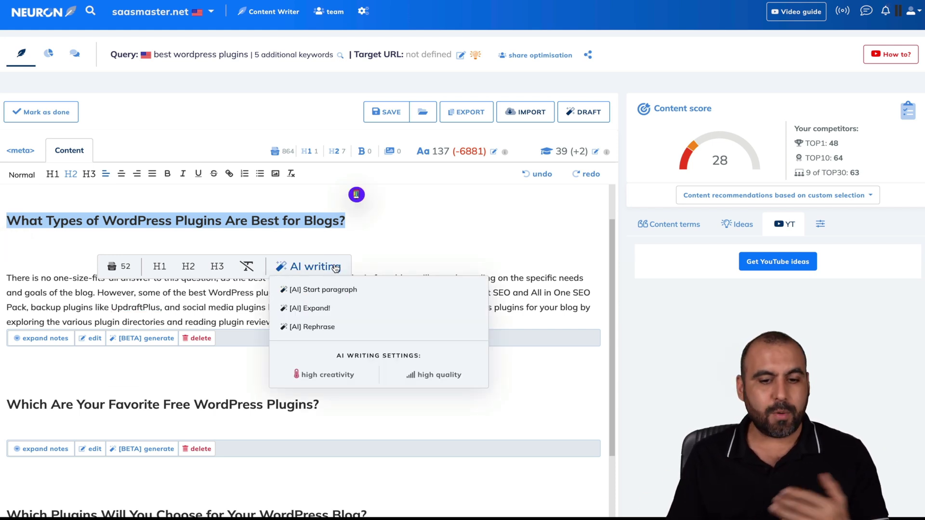
# Run [AI] Rephrase on the heading twice, inserting both rephrased questions below it
pyautogui.click(322, 326)
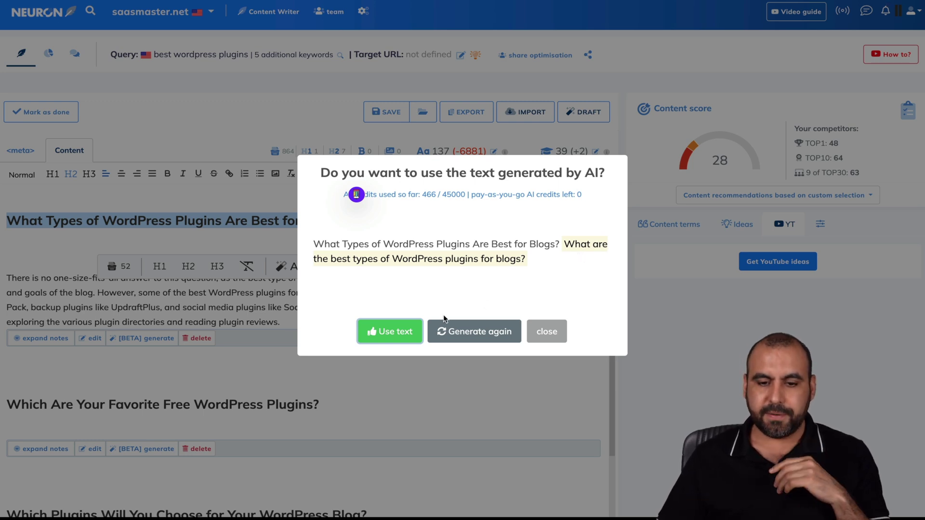
pyautogui.click(387, 330)
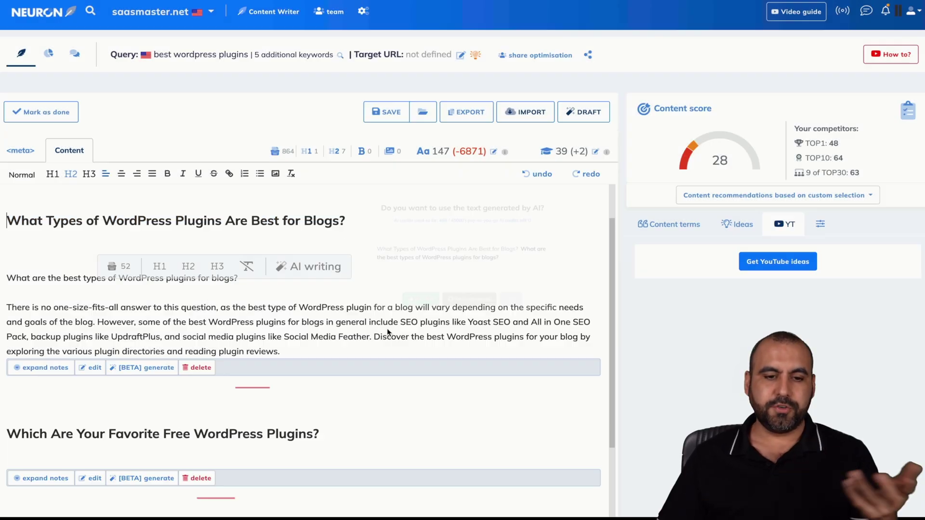
pyautogui.tripleClick(165, 220)
pyautogui.click(293, 266)
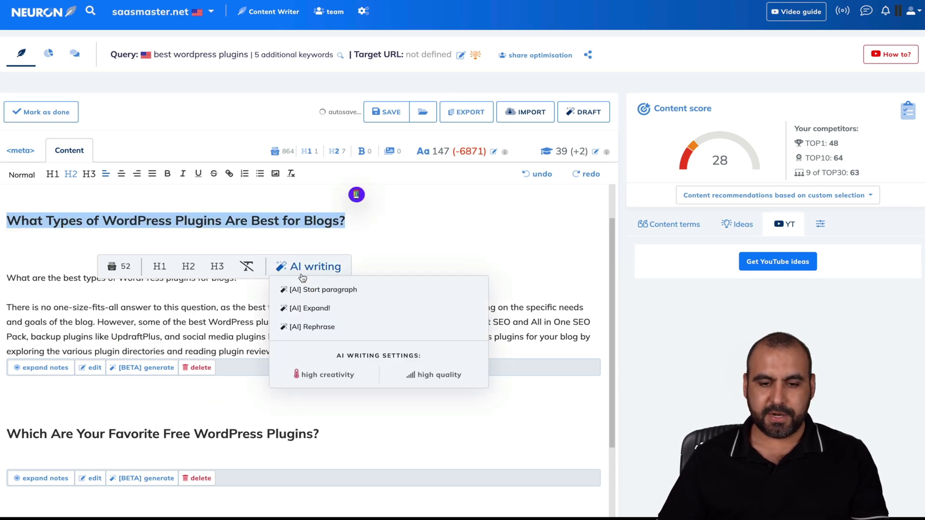
pyautogui.click(320, 325)
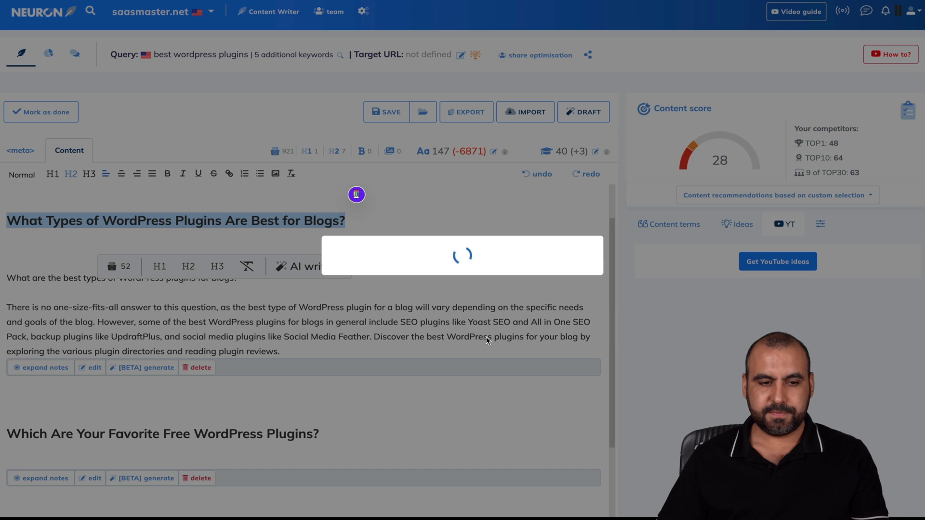
pyautogui.moveTo(589, 248); pyautogui.dragTo(603, 260)
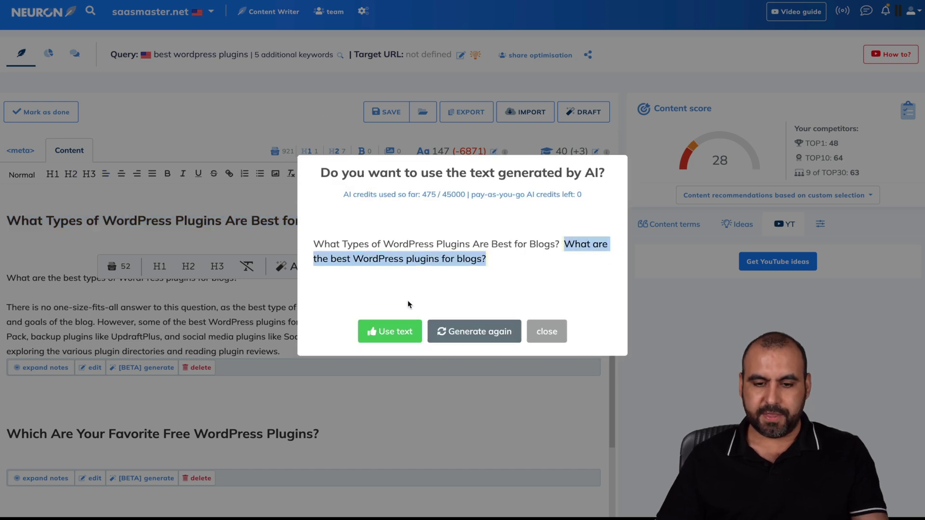
pyautogui.click(390, 332)
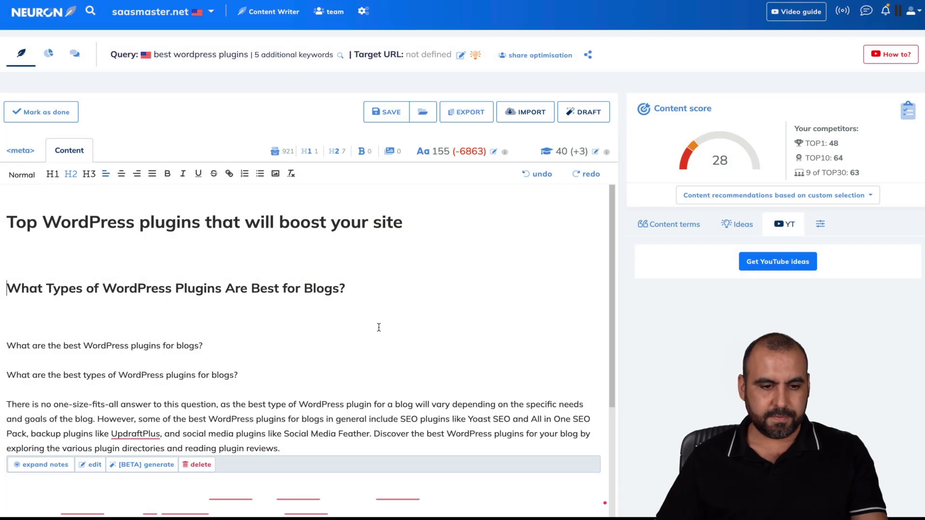
# Check the new line 'What are the best WordPress plugins for blogs?', then clear the selection
pyautogui.doubleClick(82, 288)
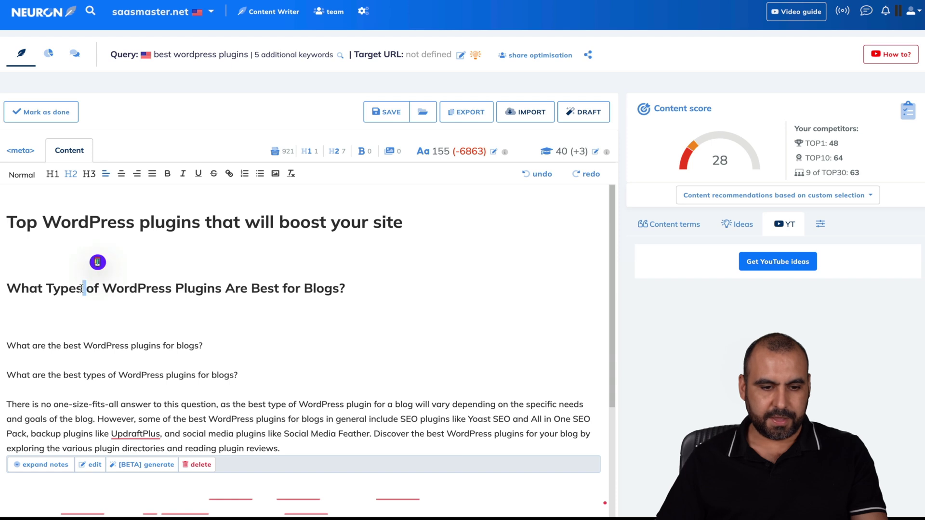
pyautogui.tripleClick(98, 345)
pyautogui.scroll(-2, 302, 358)
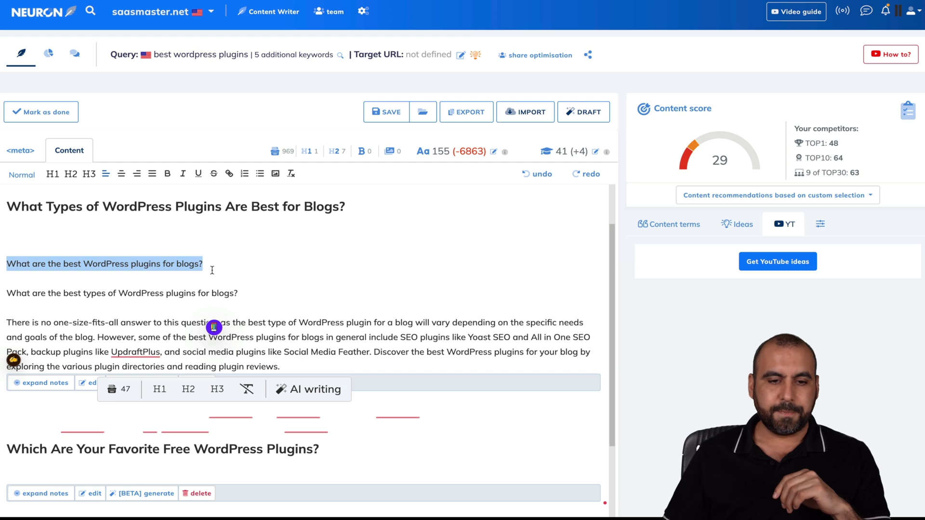
pyautogui.tripleClick(290, 212)
pyautogui.tripleClick(92, 265)
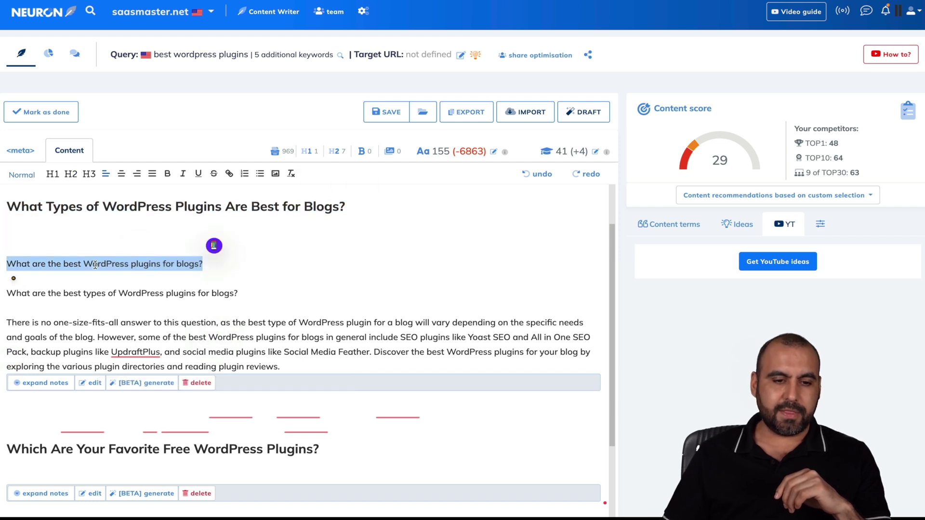
pyautogui.click(86, 288)
pyautogui.scroll(1, 108, 290)
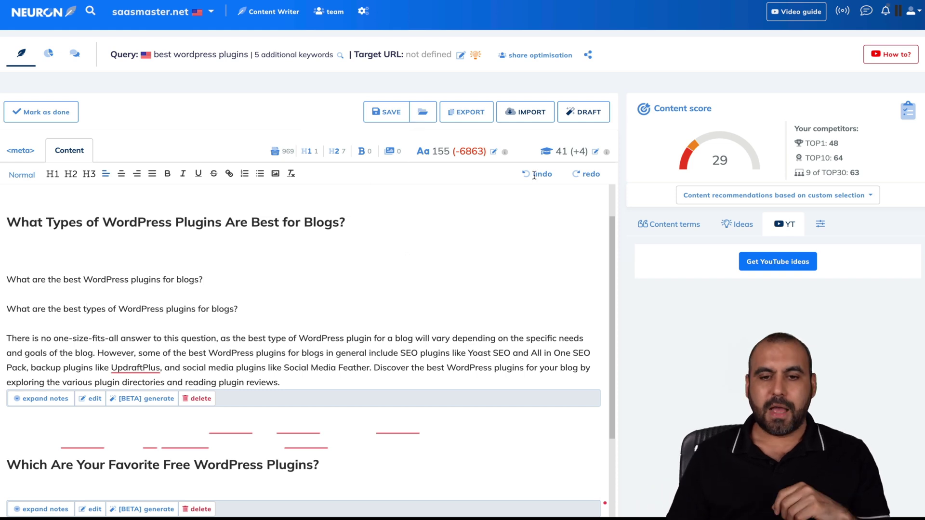
# Save the article, then browse the query's TOP Analysis competitor parameters and breakdown comparisons
pyautogui.click(384, 111)
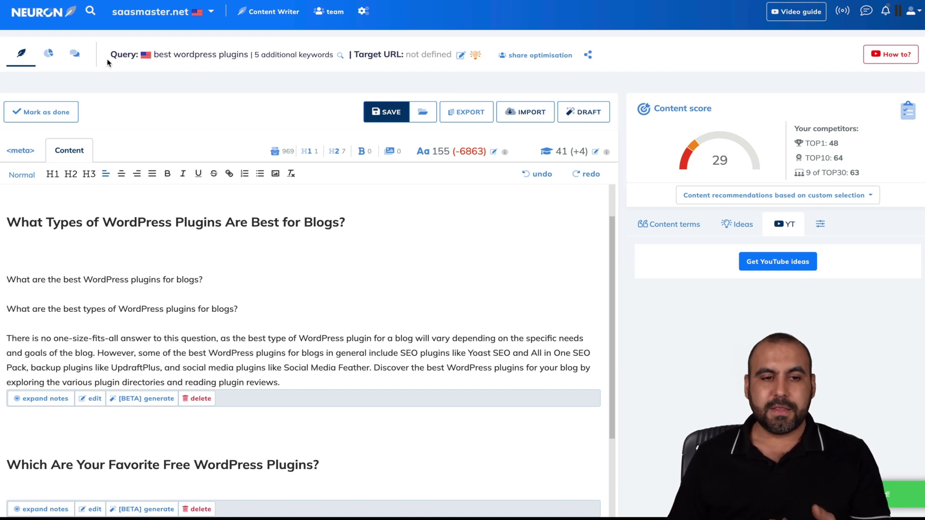
pyautogui.click(48, 57)
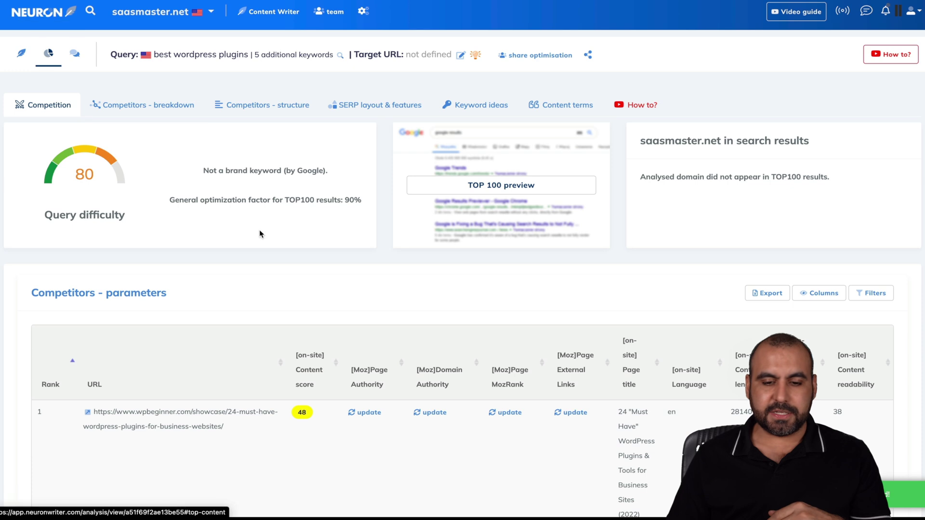
pyautogui.scroll(-6, 259, 232)
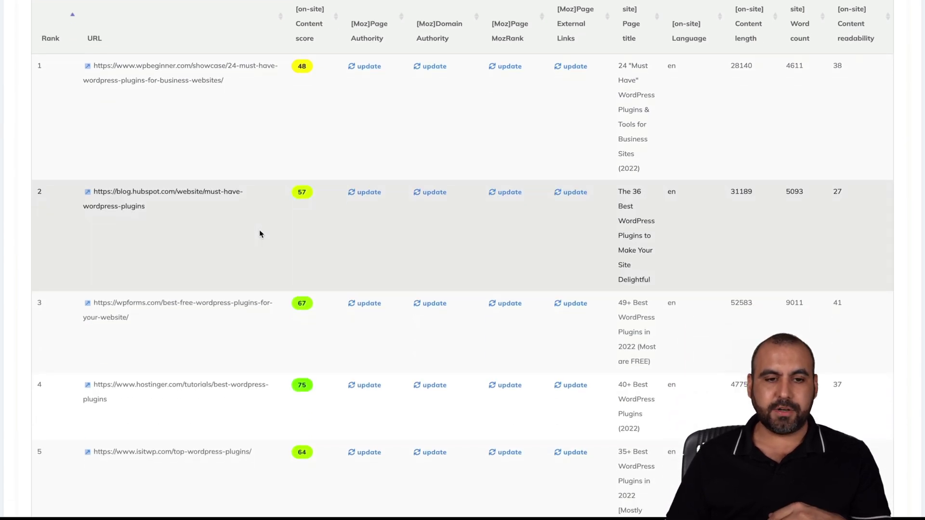
pyautogui.scroll(5, 259, 231)
pyautogui.scroll(3, 189, 288)
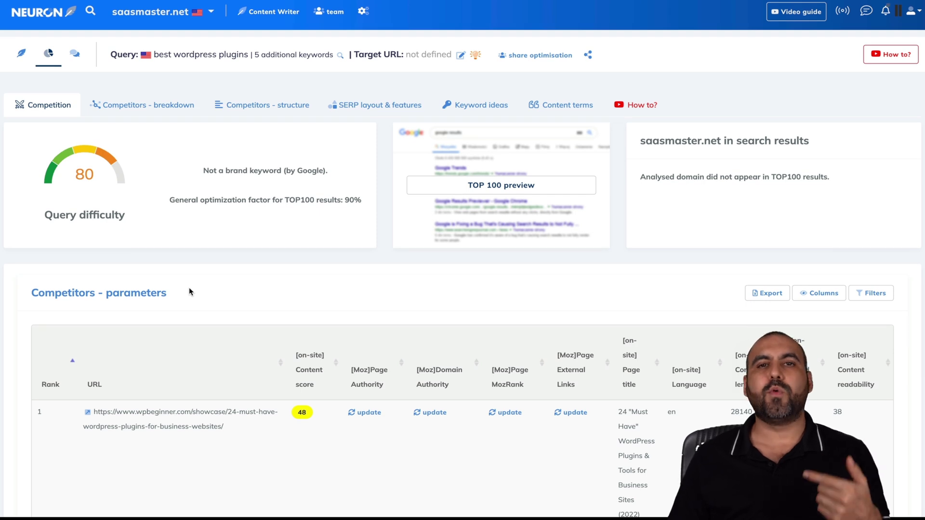
pyautogui.click(137, 106)
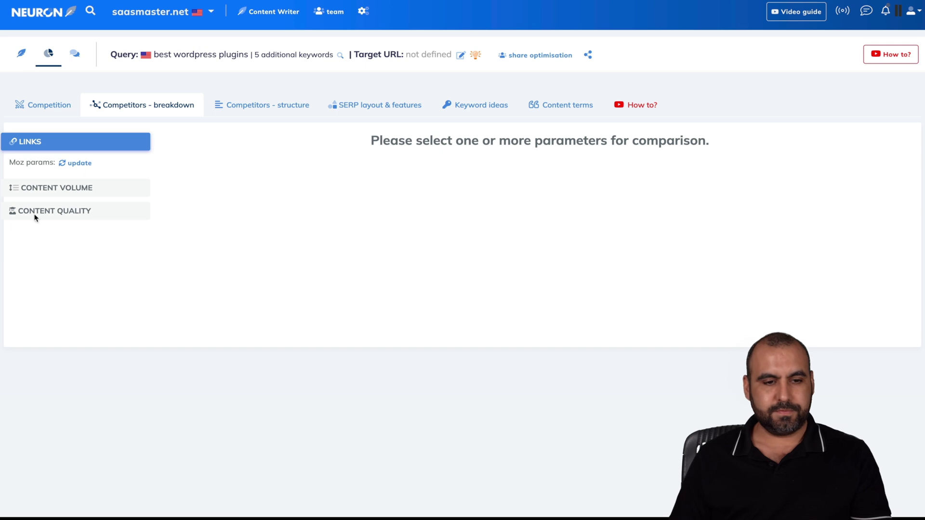
# Chart content volume: article length in characters and words, and total length in characters
pyautogui.click(79, 196)
pyautogui.click(48, 186)
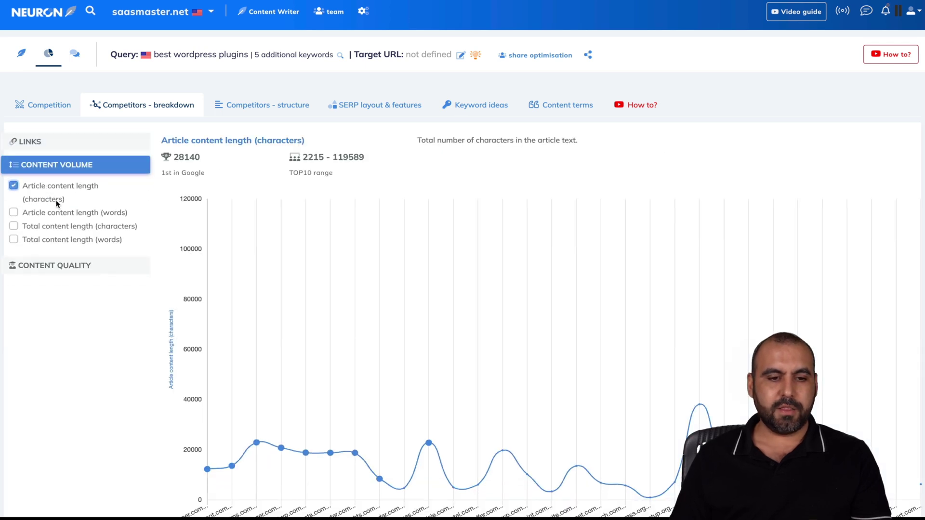
pyautogui.click(54, 213)
pyautogui.click(72, 226)
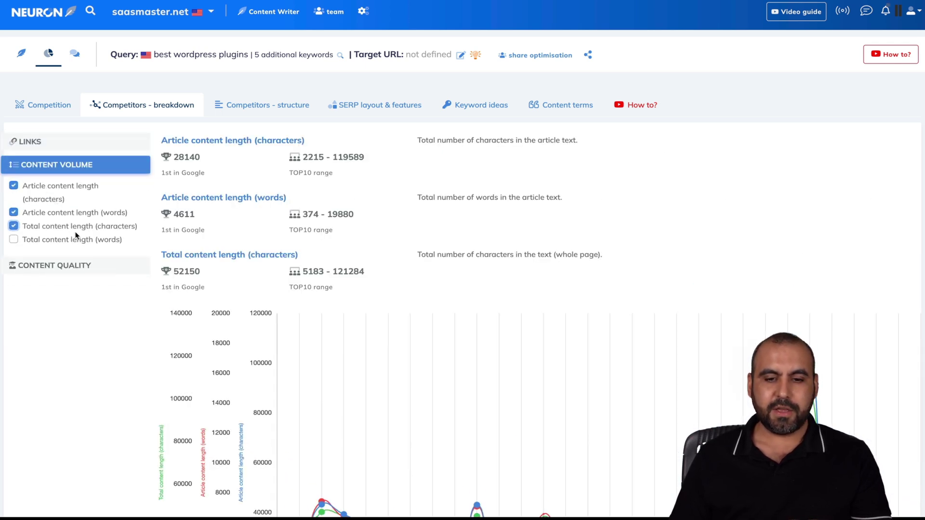
pyautogui.scroll(-3, 263, 291)
pyautogui.scroll(3, 262, 291)
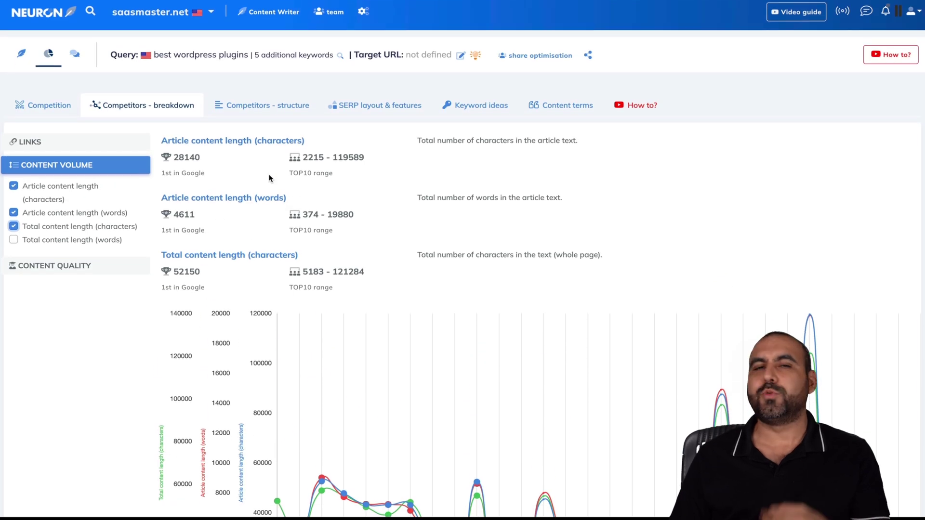
pyautogui.click(268, 106)
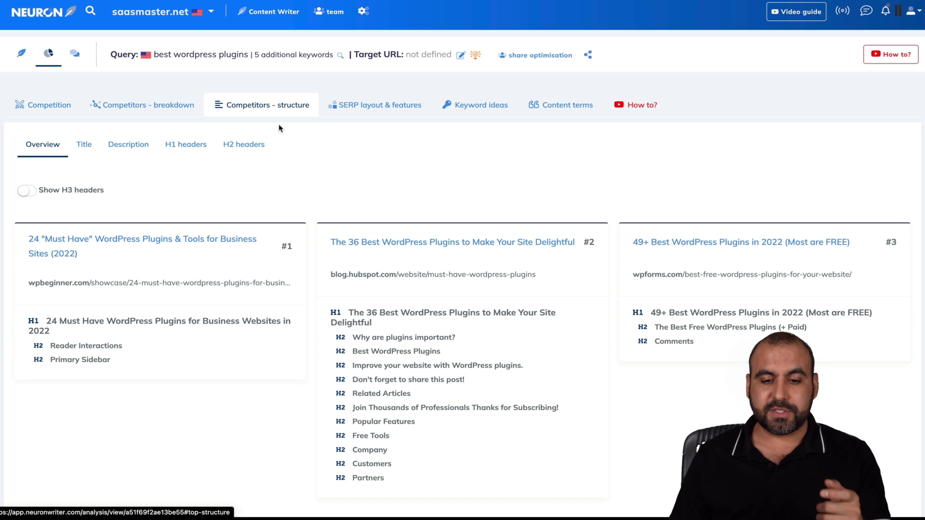
# Review the SERP layout & features, Keyword ideas and Content terms for the query
pyautogui.click(385, 110)
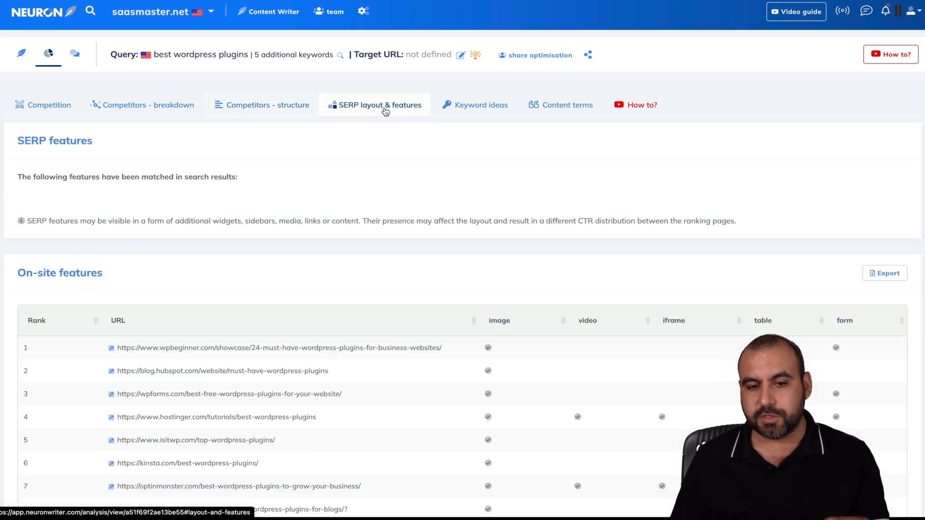
pyautogui.click(449, 109)
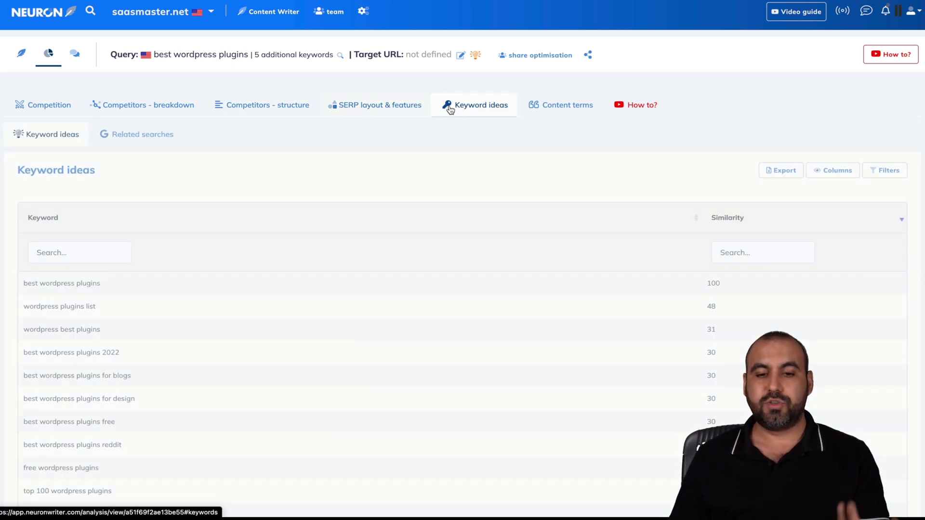
pyautogui.click(564, 106)
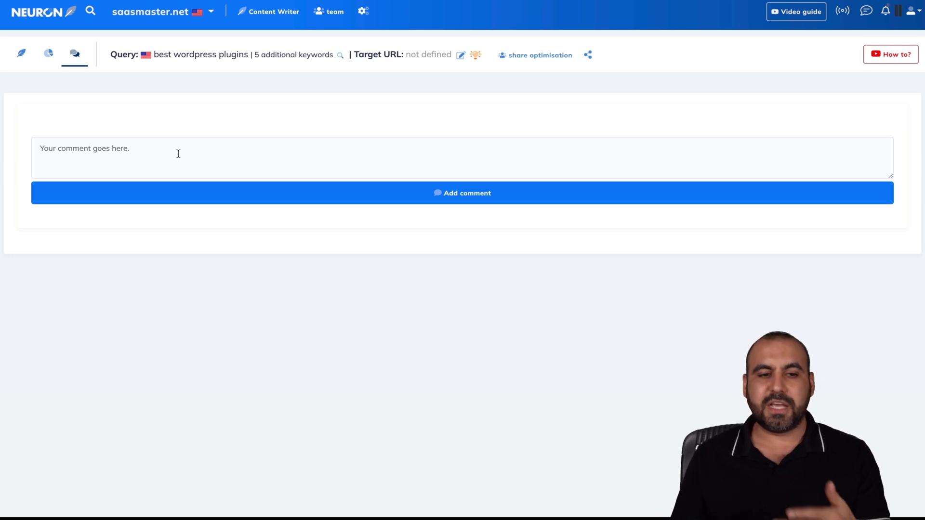
# Go back to the Content Writer editor with the blog-plugins section and score 29
pyautogui.click(21, 53)
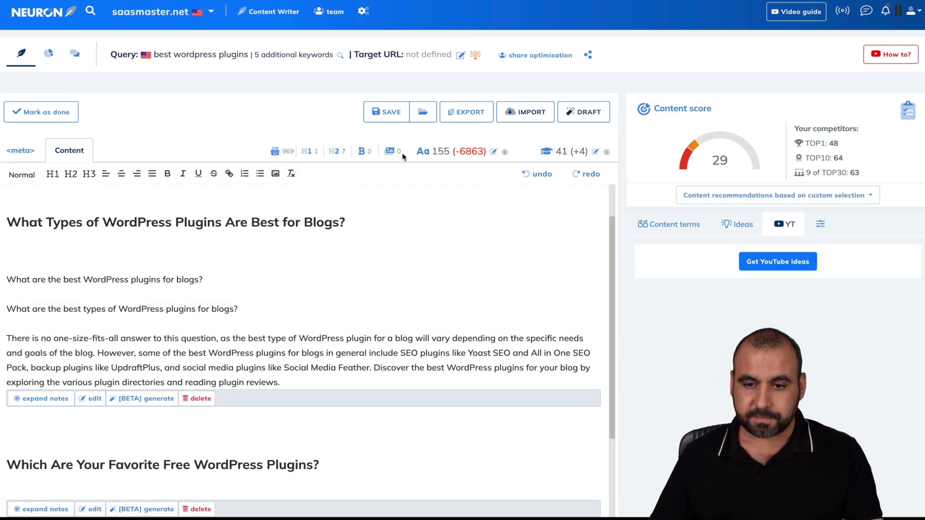